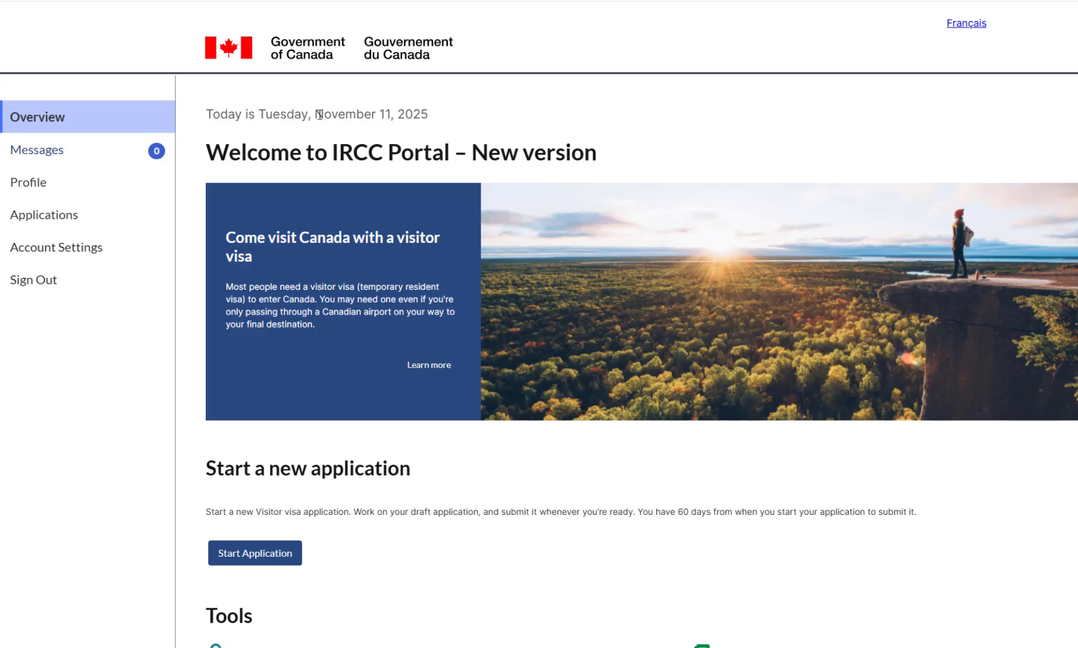
Highlight today's date on the current page, then clear the selection.
double_click(320, 114)
drag(392, 114, 436, 116)
click(517, 445)
scroll(496, 636, down, 3)
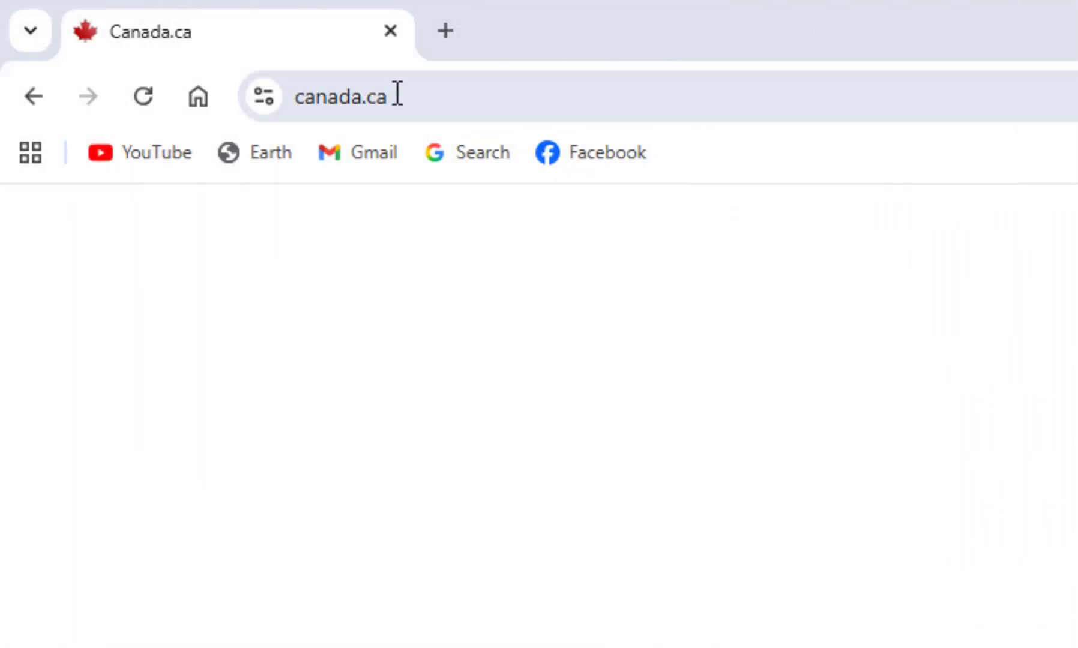
Load canada.ca and choose the English version of the site.
click(387, 102)
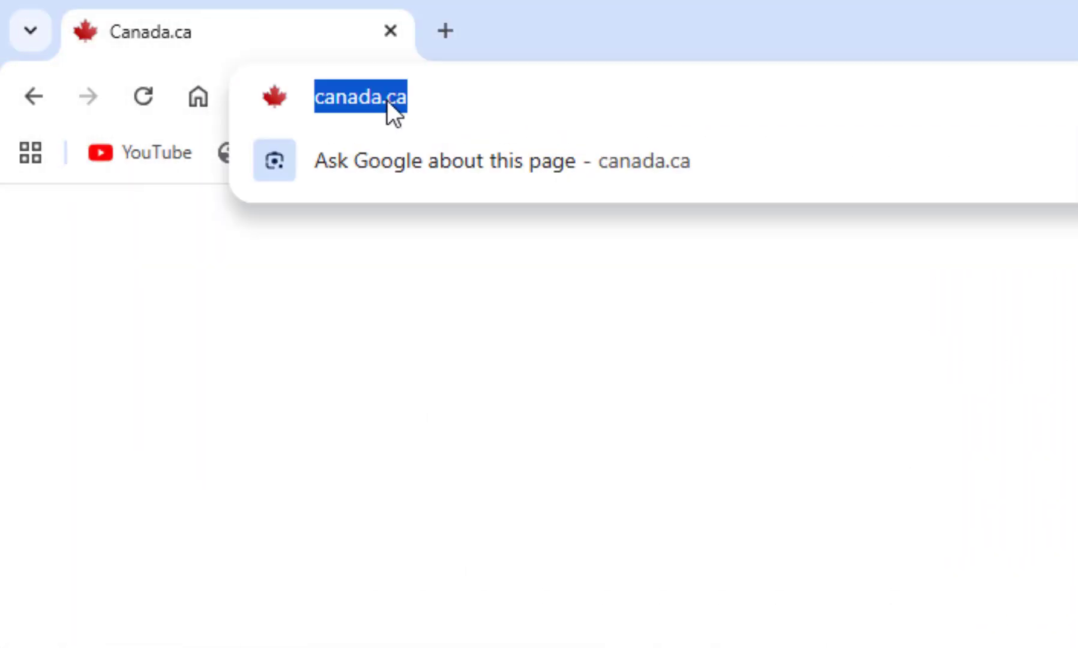
text(canada.)
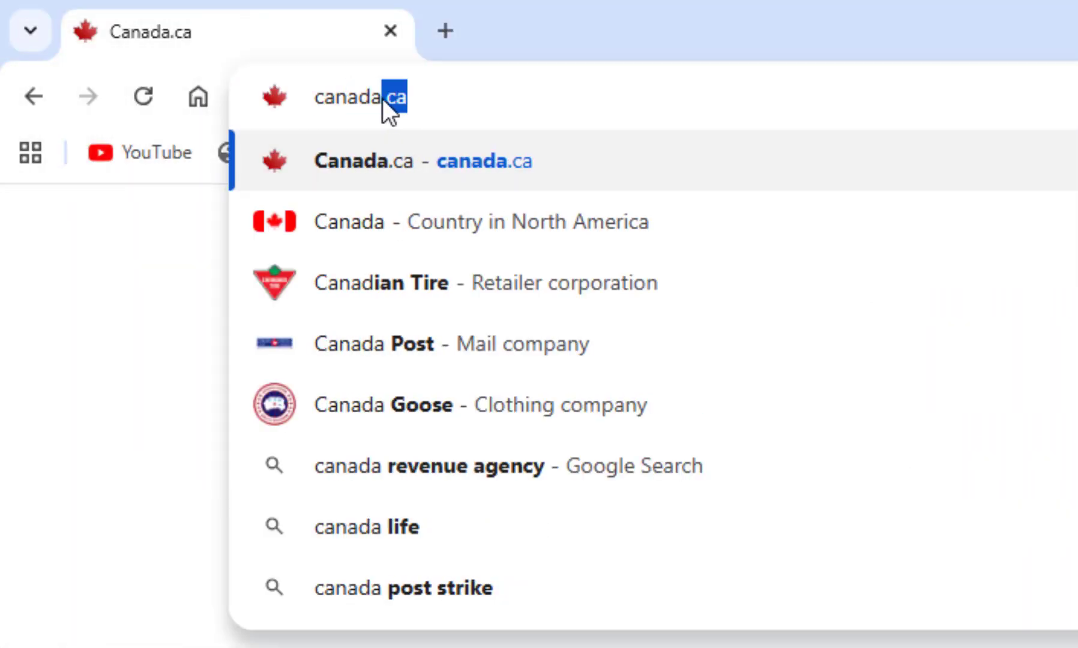
text(ca)
key(Return)
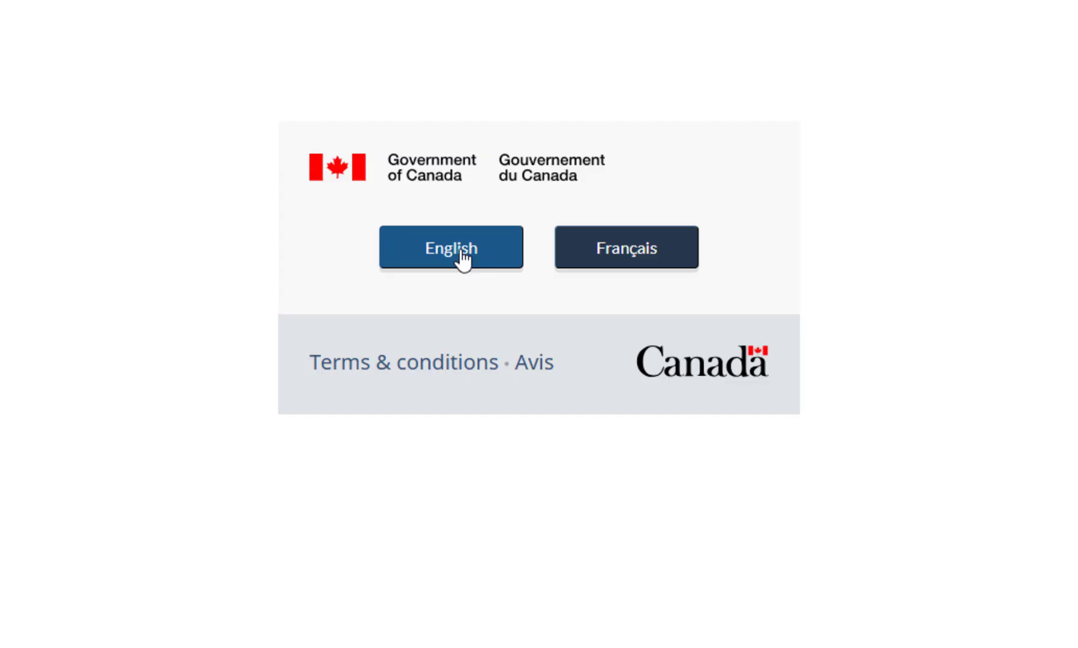
click(459, 258)
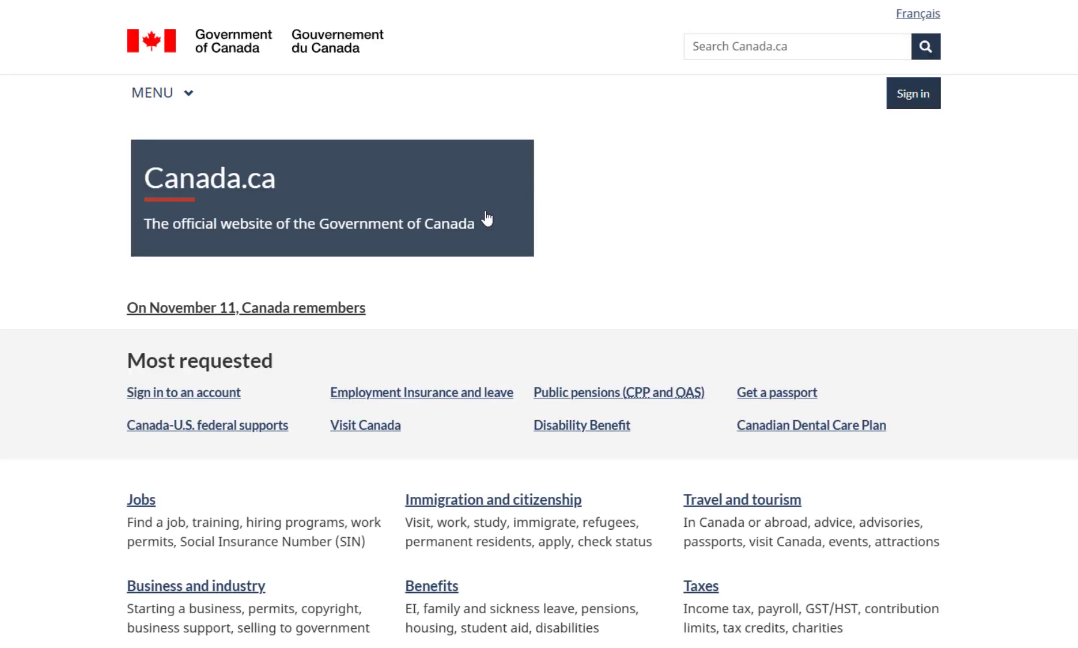
Go to the Immigration and citizenship page from the site menu.
click(187, 94)
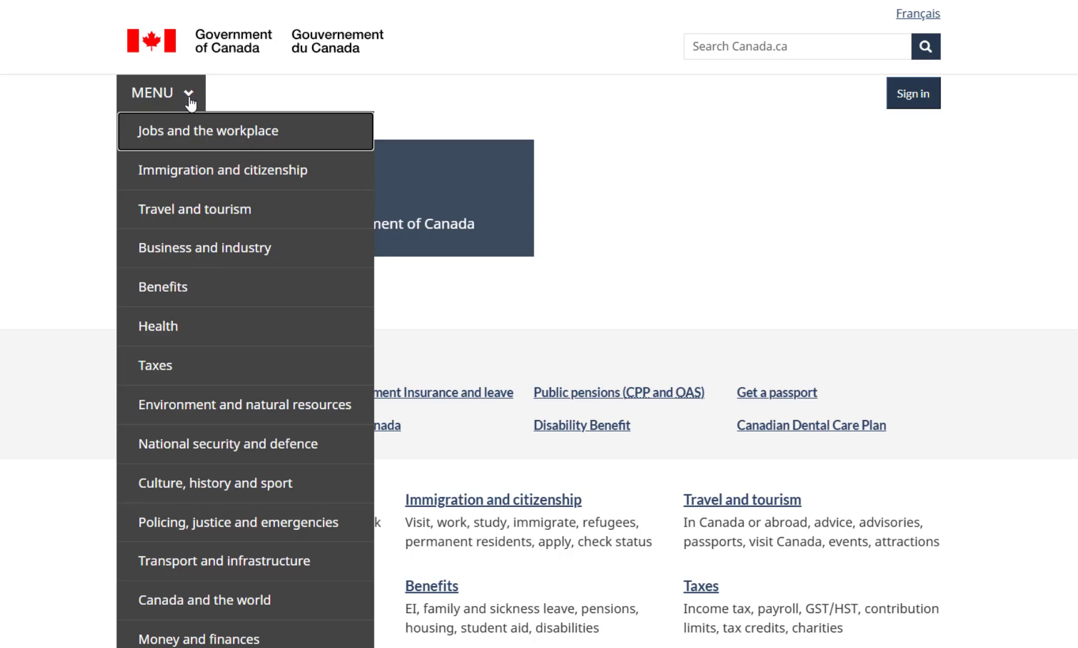
click(234, 173)
scroll(81, 275, down, 2)
scroll(79, 274, down, 5)
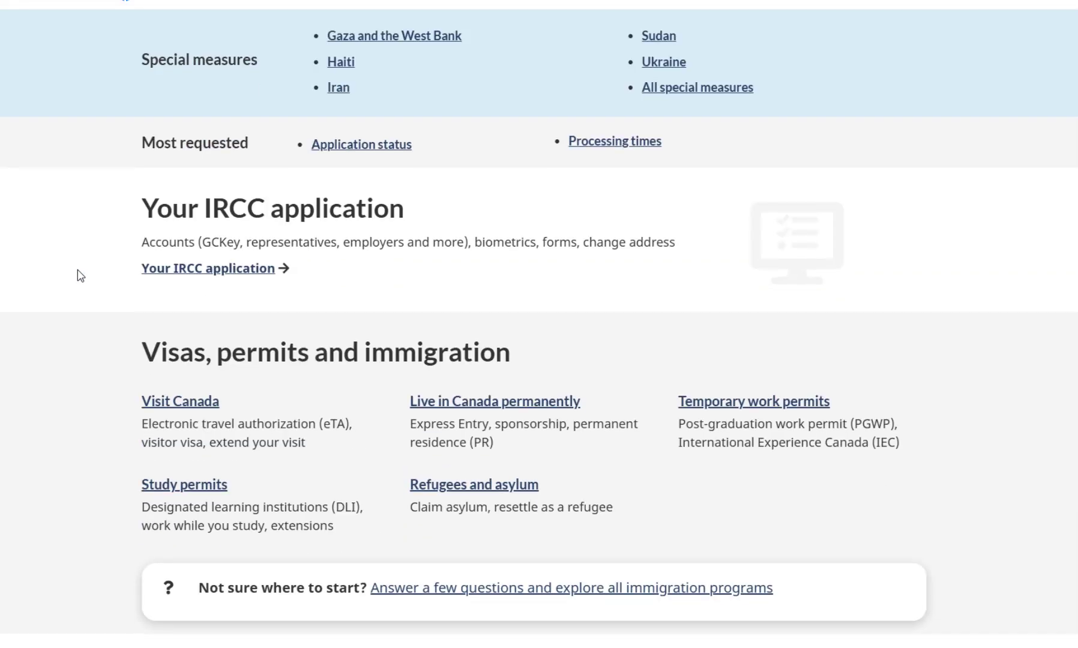
scroll(79, 273, down, 1)
scroll(84, 276, up, 3)
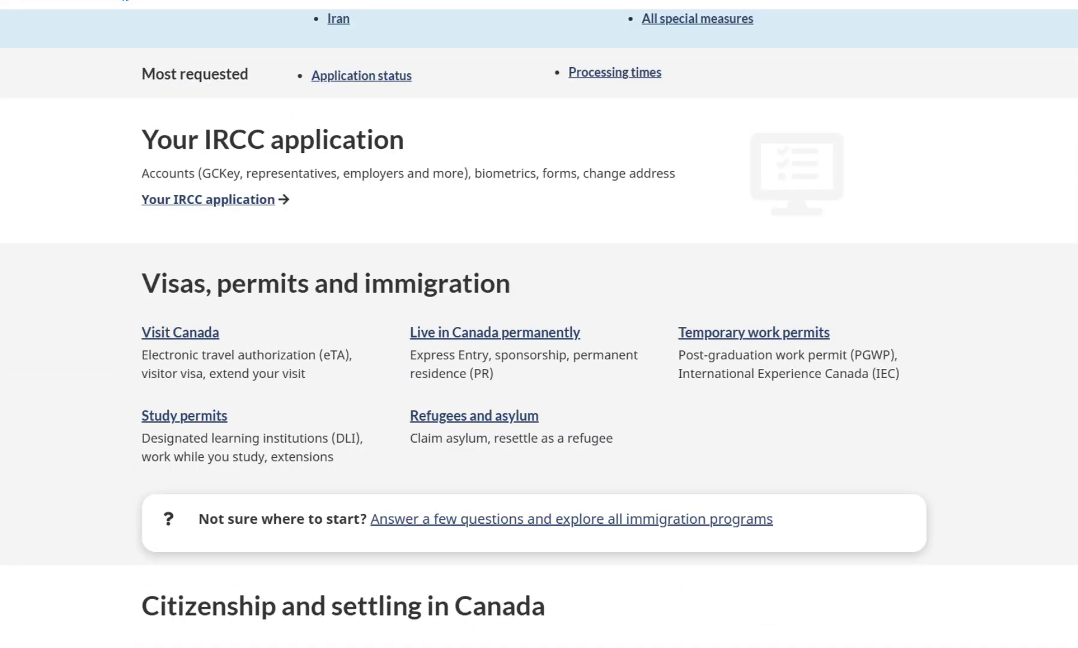
Open Visit Canada, then the Visitor visa page, and scroll to How to apply.
click(181, 334)
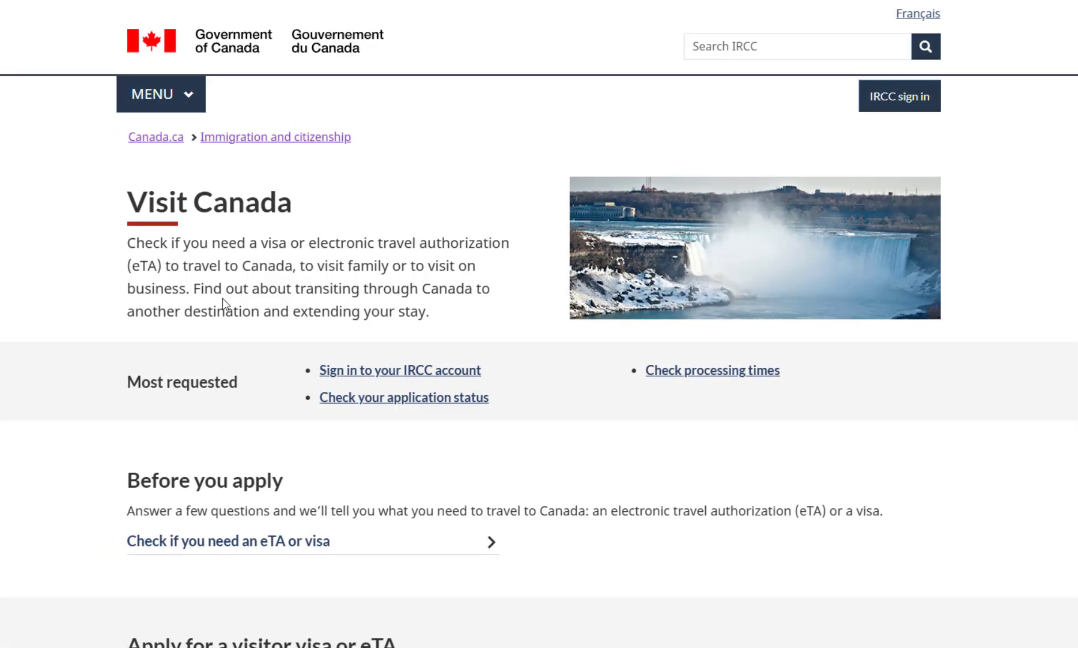
scroll(62, 315, down, 3)
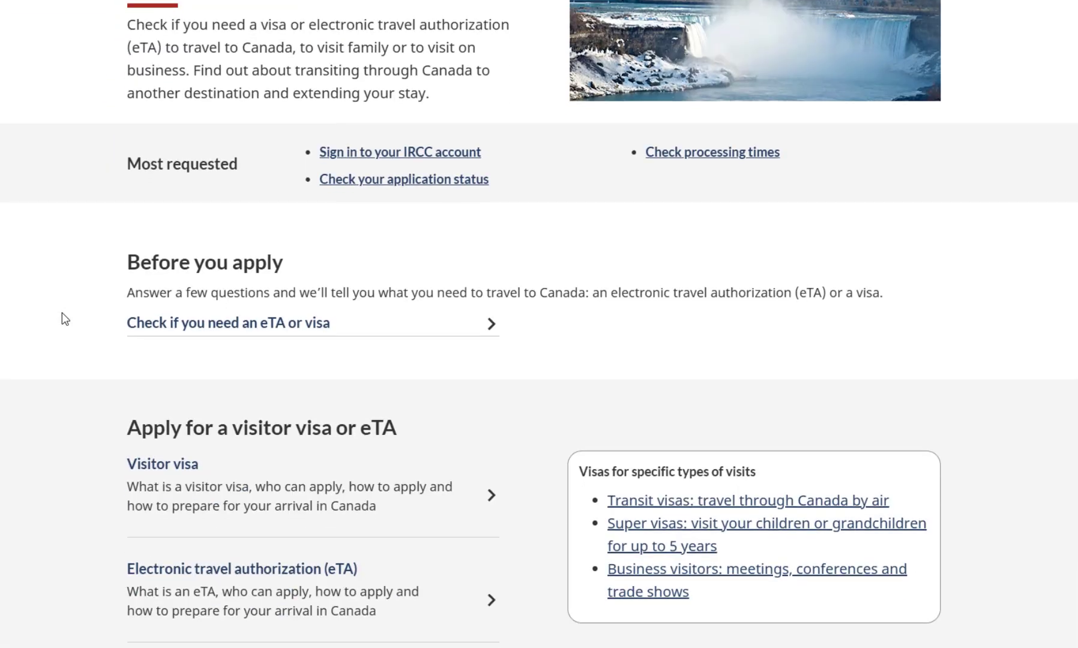
scroll(62, 313, down, 1)
scroll(241, 348, up, 1)
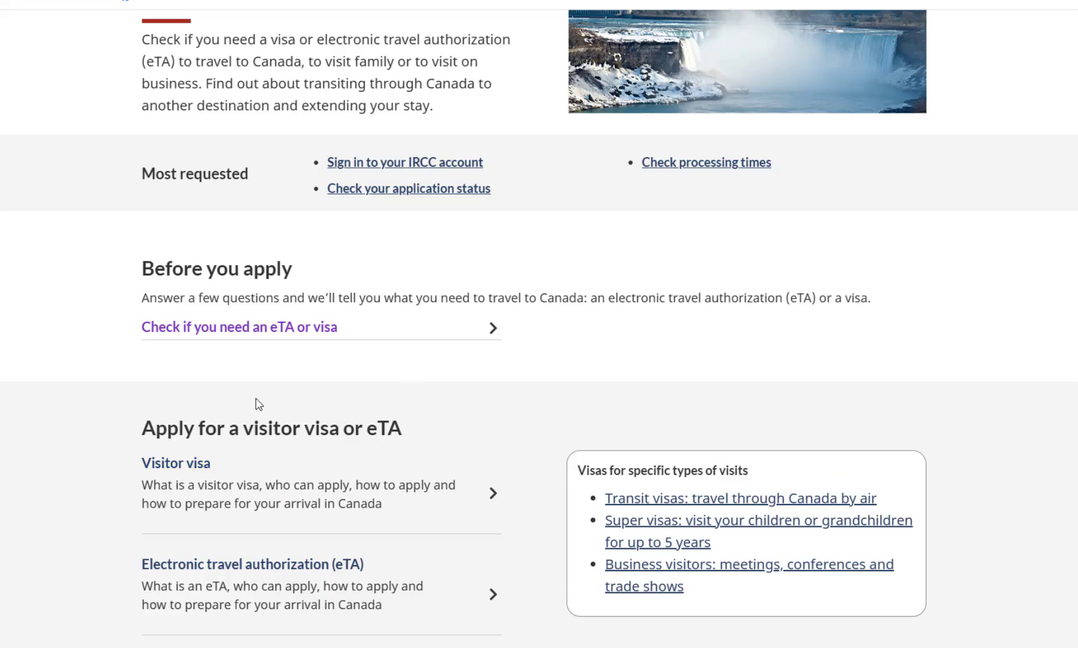
scroll(258, 404, down, 3)
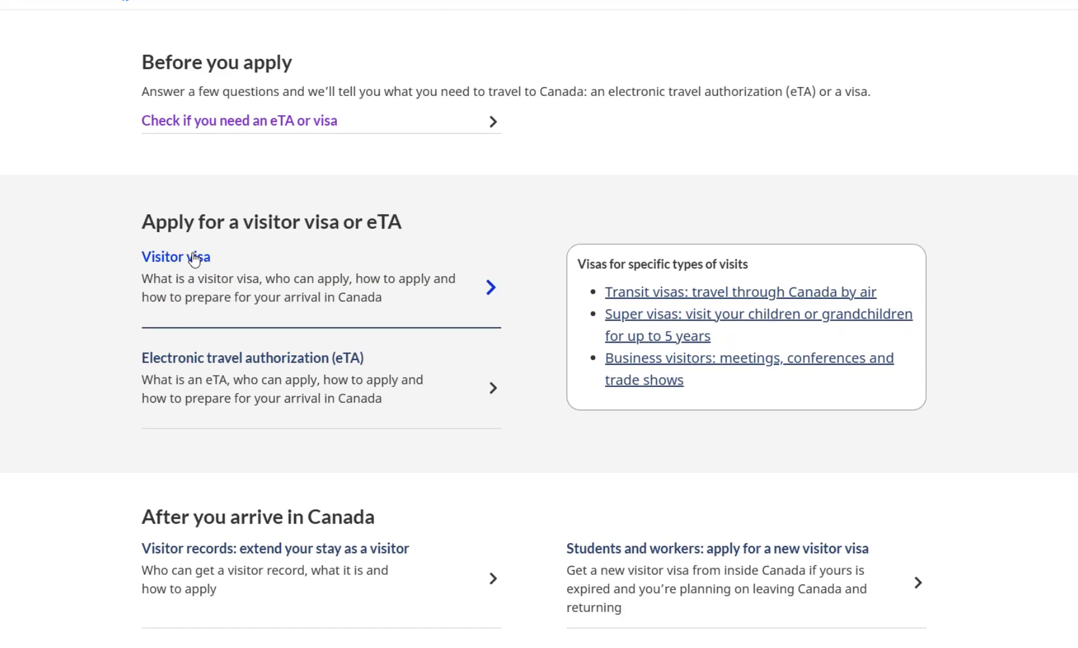
click(194, 259)
scroll(216, 381, down, 2)
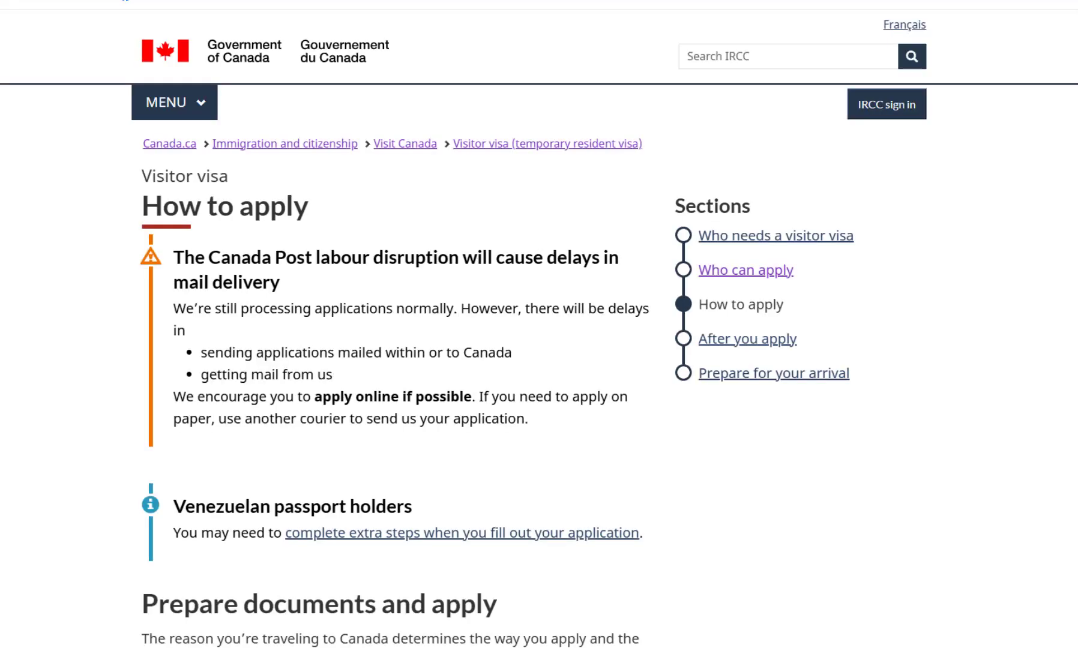
Choose 'To visit as a tourist' as the reason for applying and continue.
scroll(144, 330, down, 5)
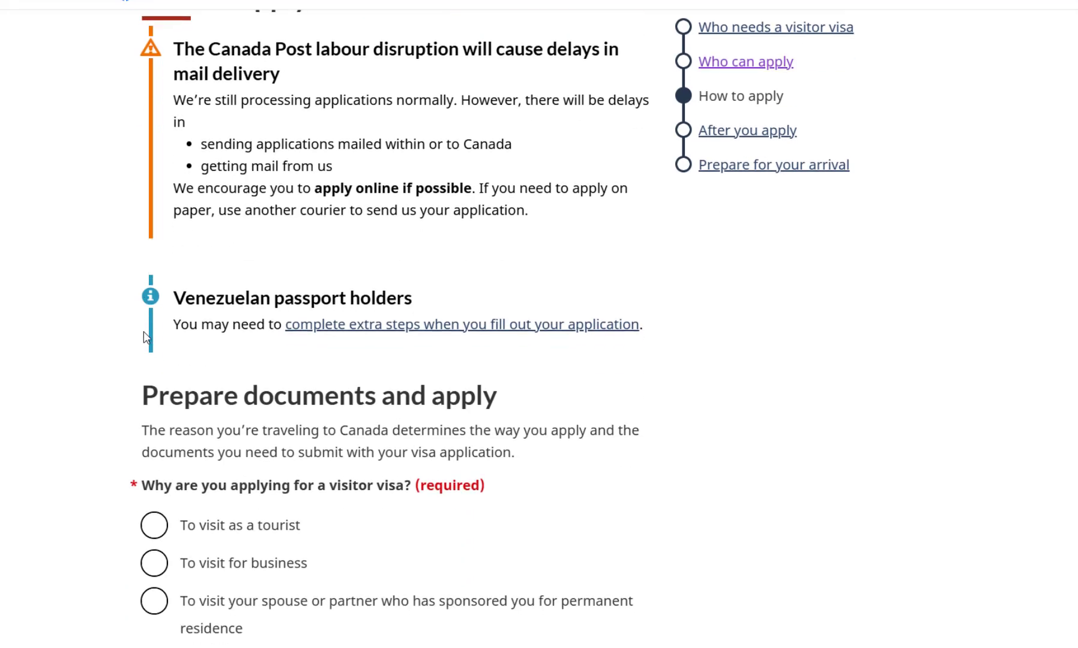
scroll(101, 337, down, 2)
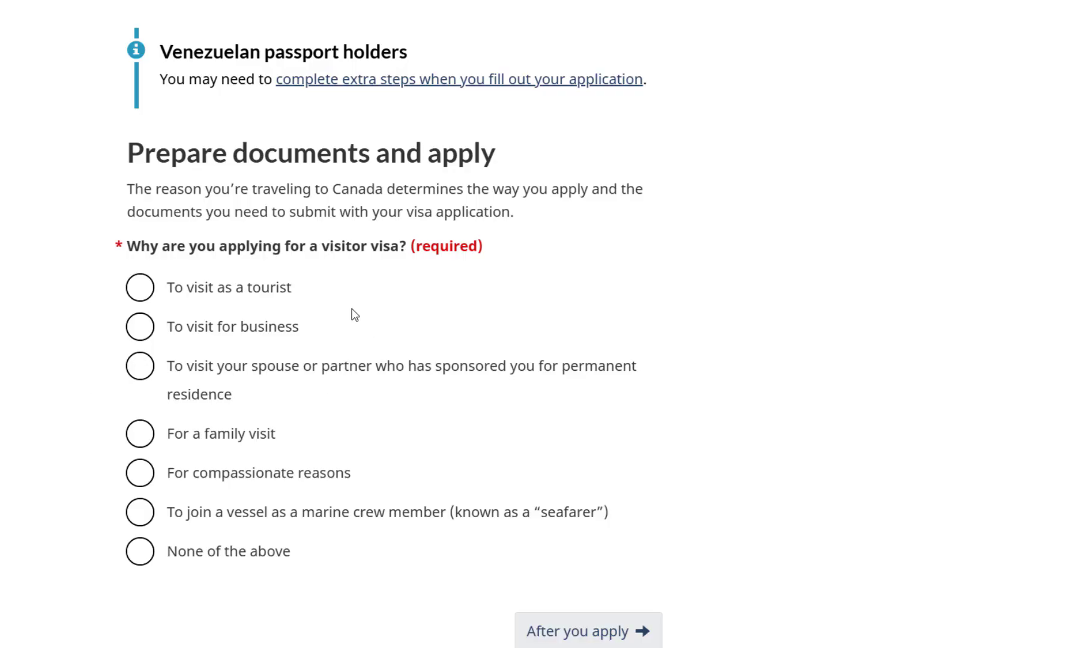
click(141, 293)
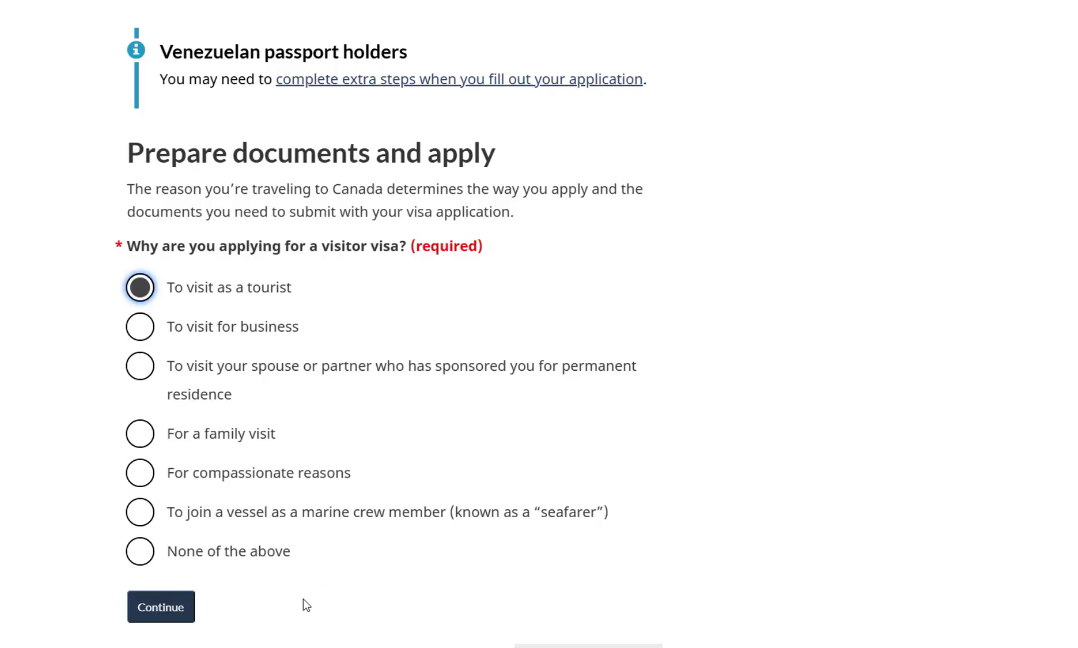
click(168, 611)
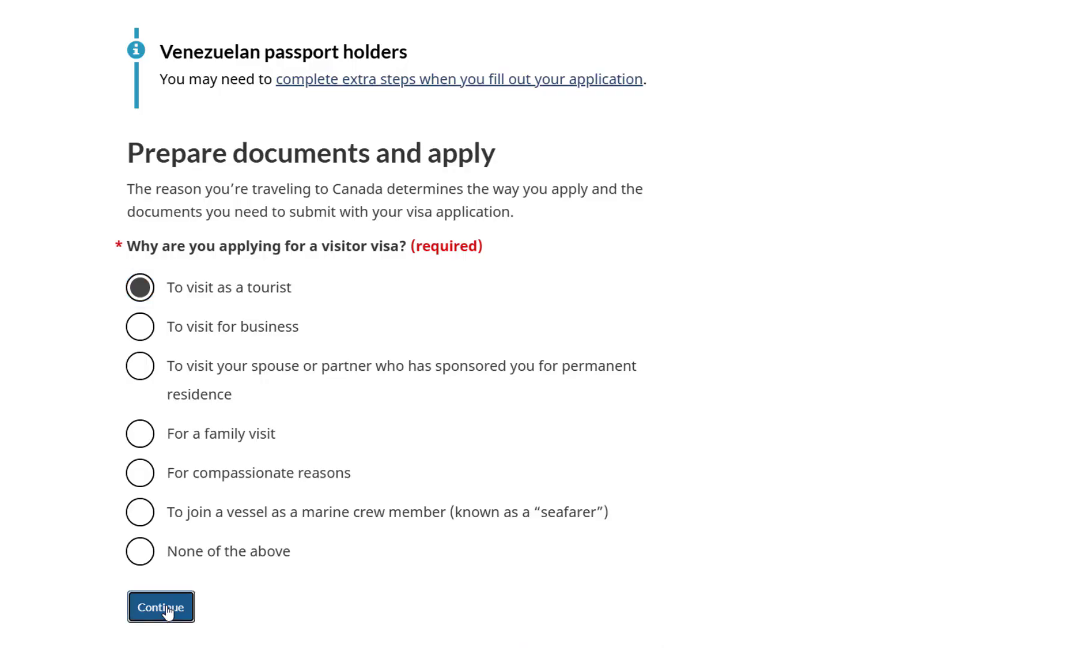
Scroll past Gather documents and Biometrics down to the Apply online section.
scroll(399, 364, down, 3)
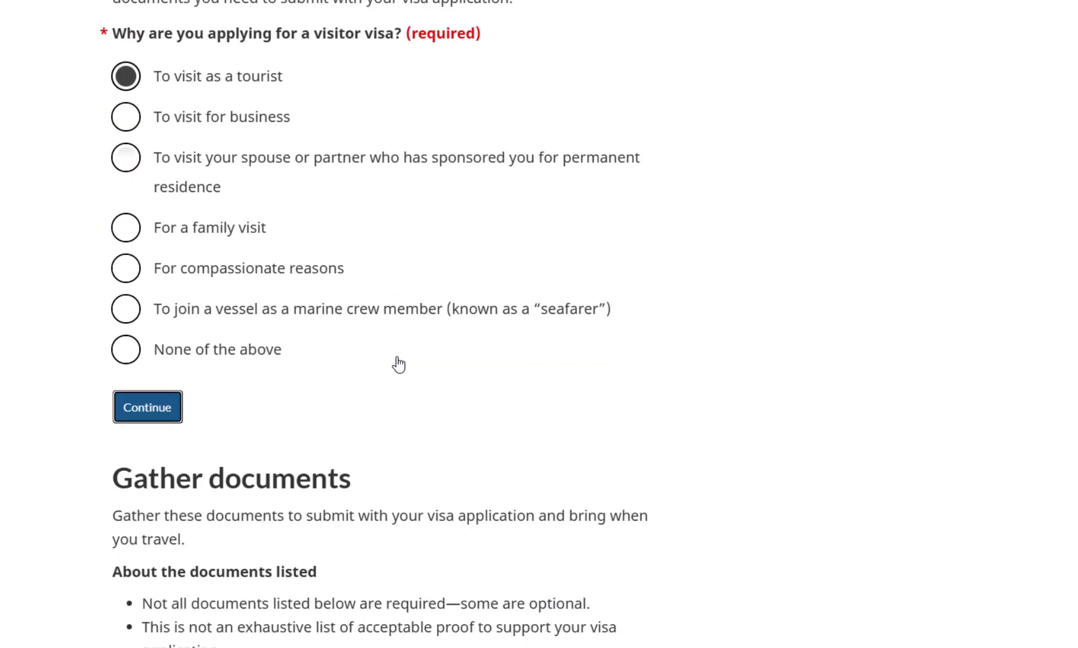
scroll(399, 365, down, 4)
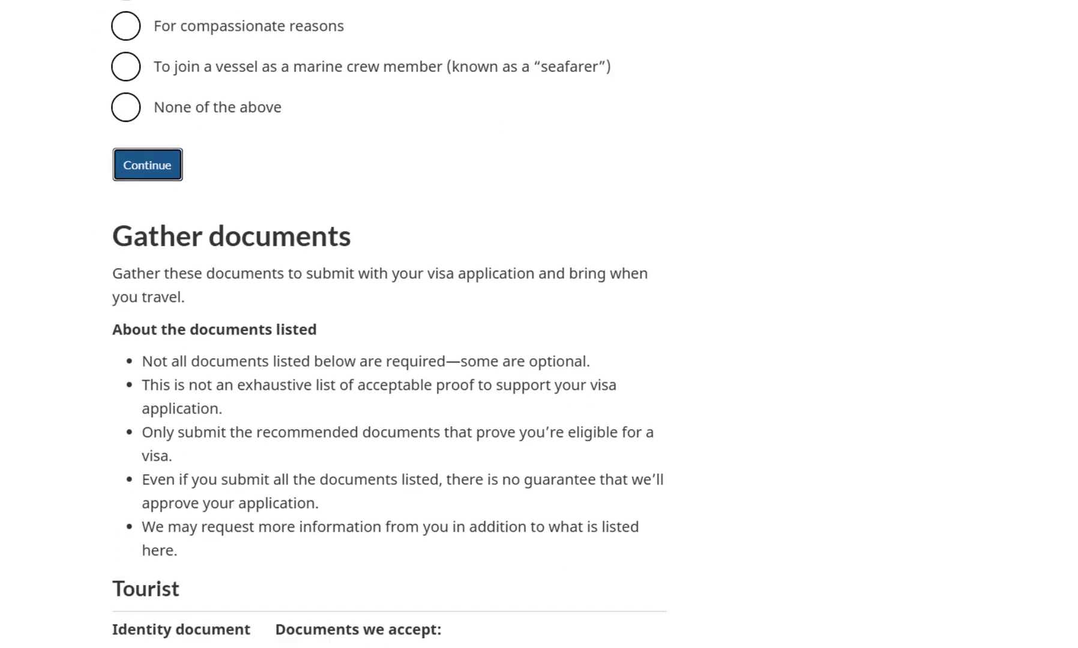
scroll(520, 312, down, 1)
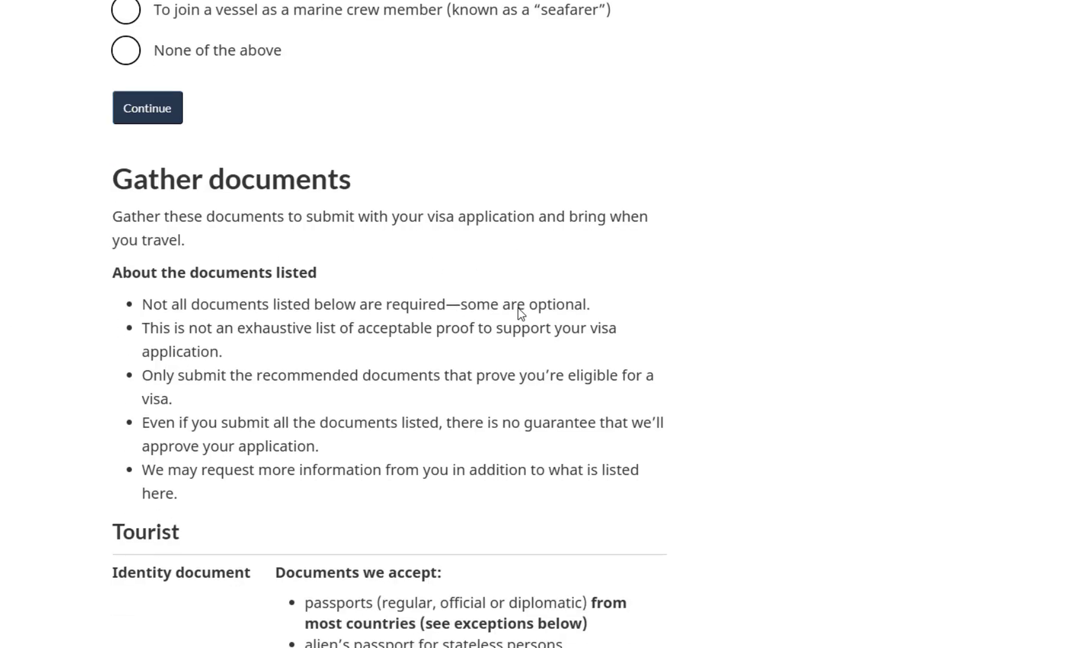
scroll(520, 312, down, 10)
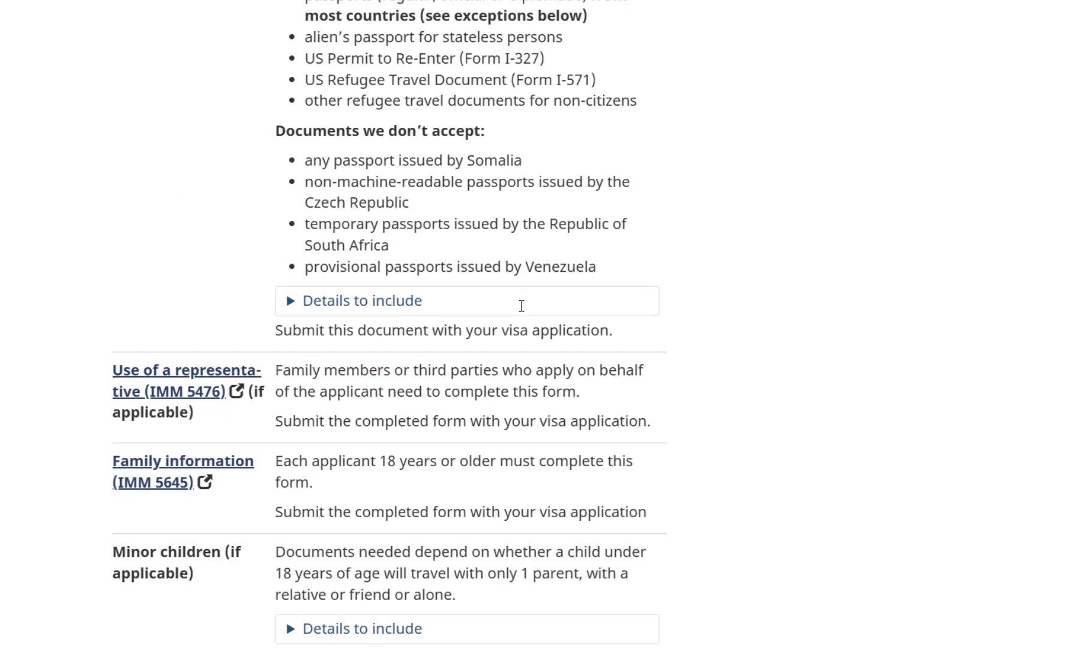
scroll(522, 306, down, 11)
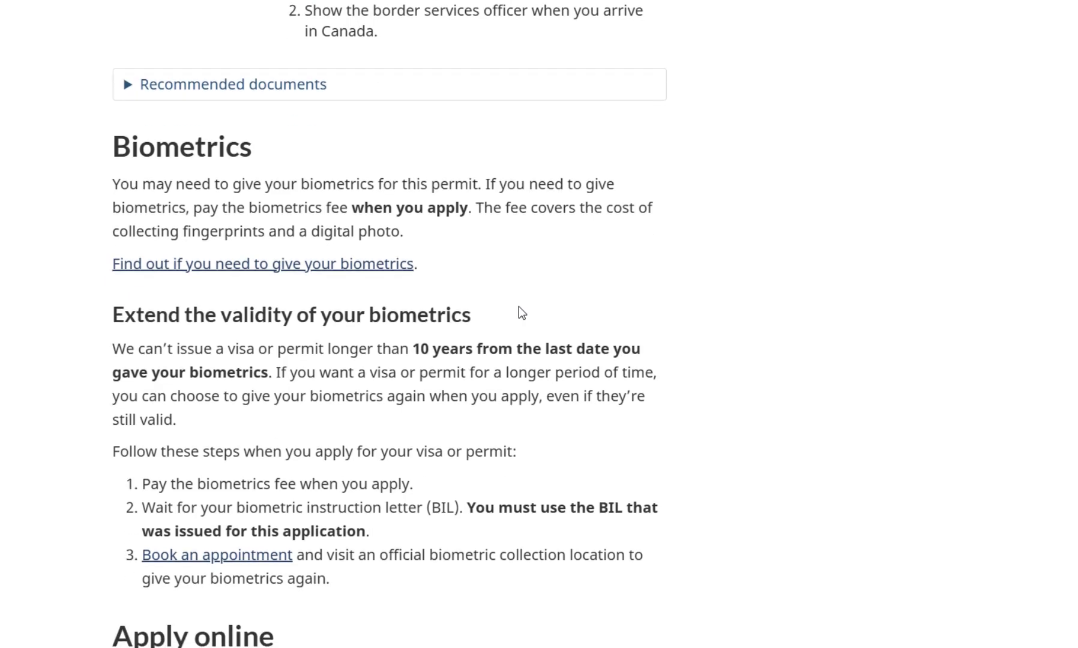
scroll(518, 310, down, 11)
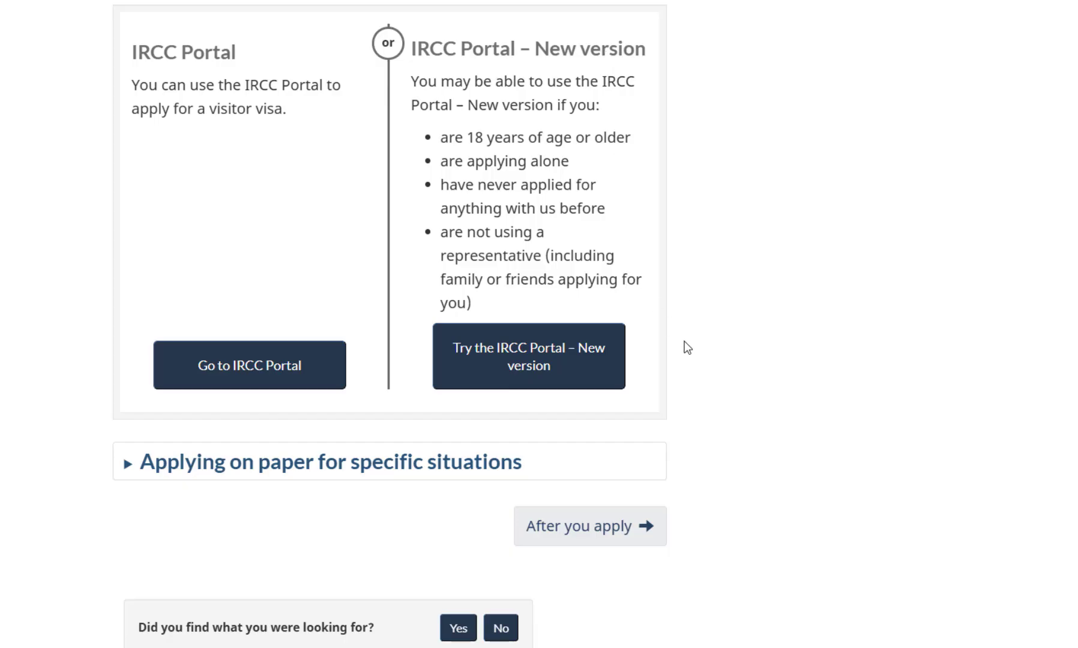
scroll(685, 372, up, 2)
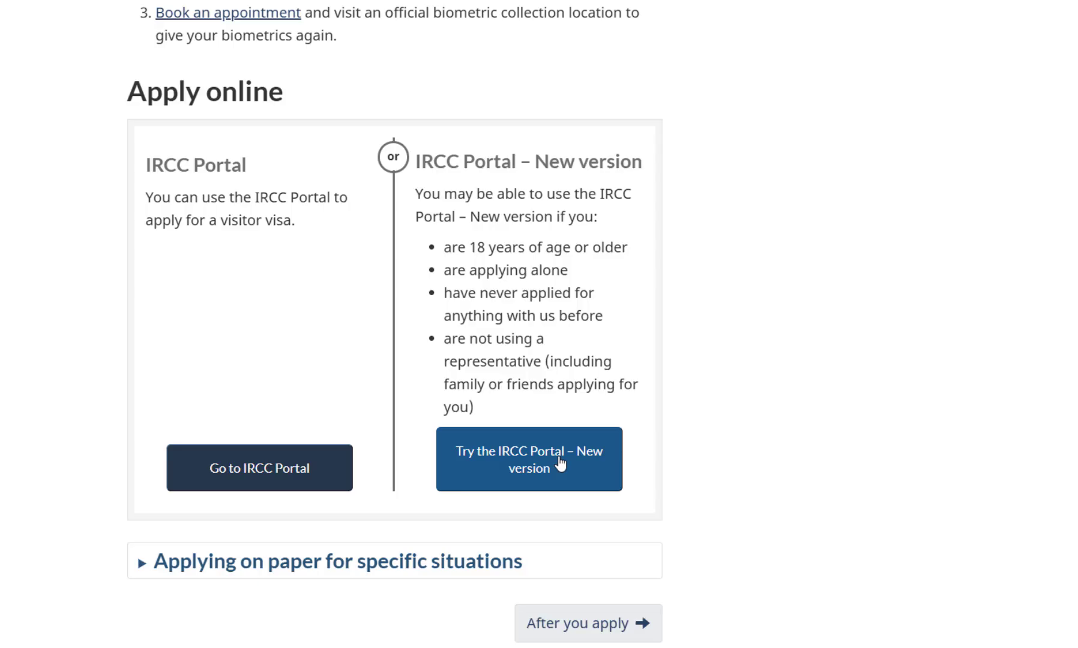
Open 'Try the IRCC Portal – New version' and start registering for a New version account.
click(560, 463)
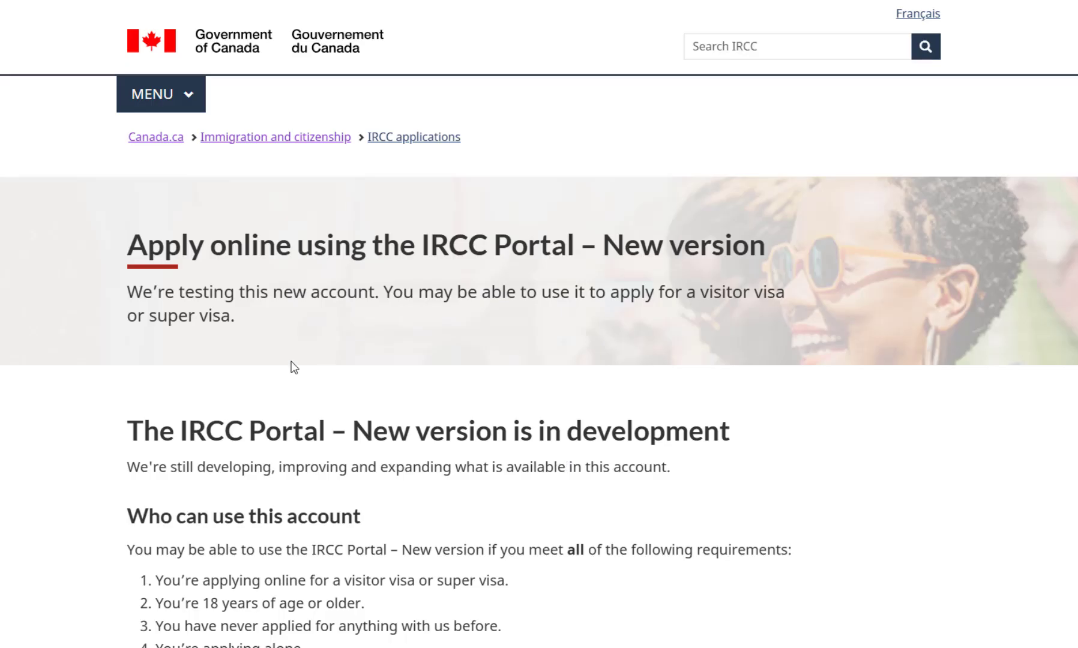
drag(758, 253, 250, 265)
click(269, 282)
scroll(575, 370, down, 3)
scroll(574, 371, down, 3)
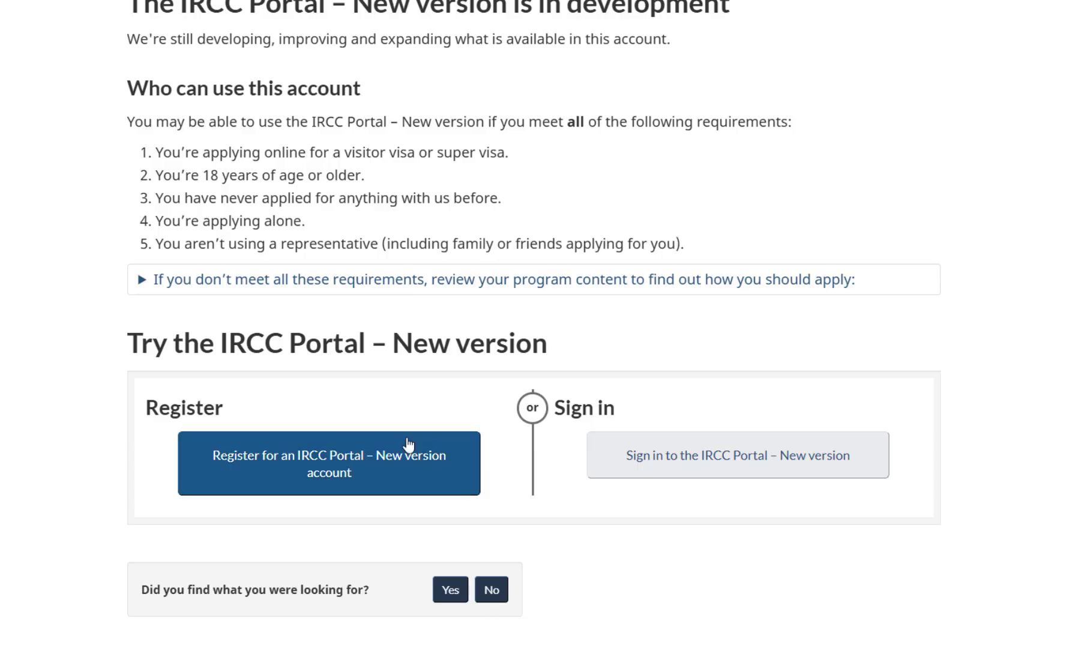
triple_click(158, 338)
click(327, 470)
Highlight the eligibility check heading and introductory paragraph, then clear the highlights.
drag(119, 147, 675, 153)
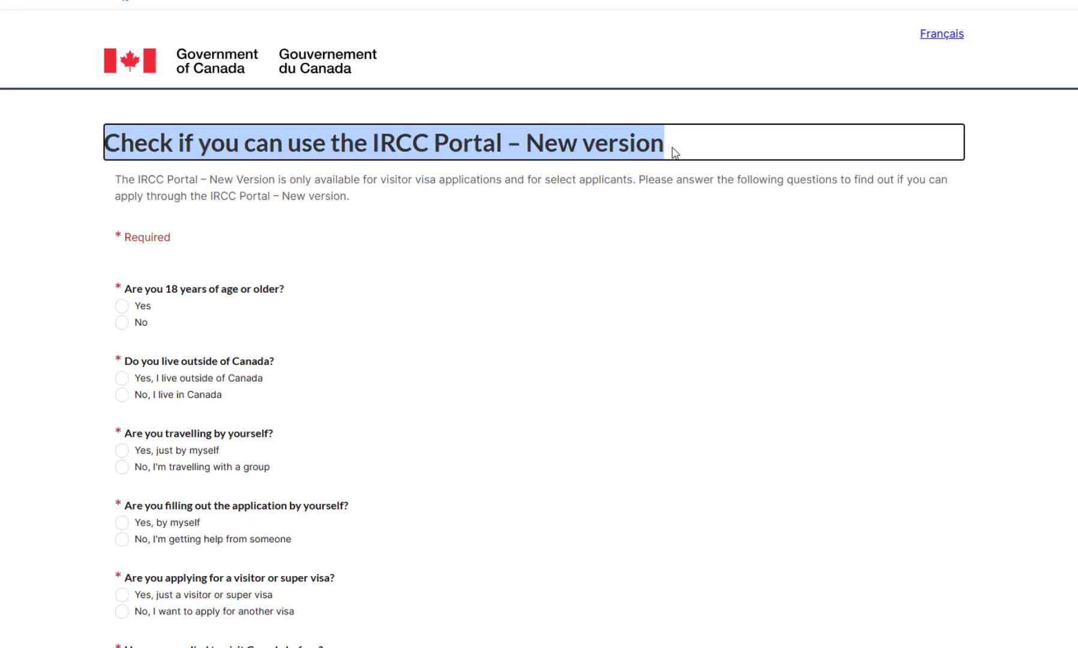
scroll(524, 307, down, 3)
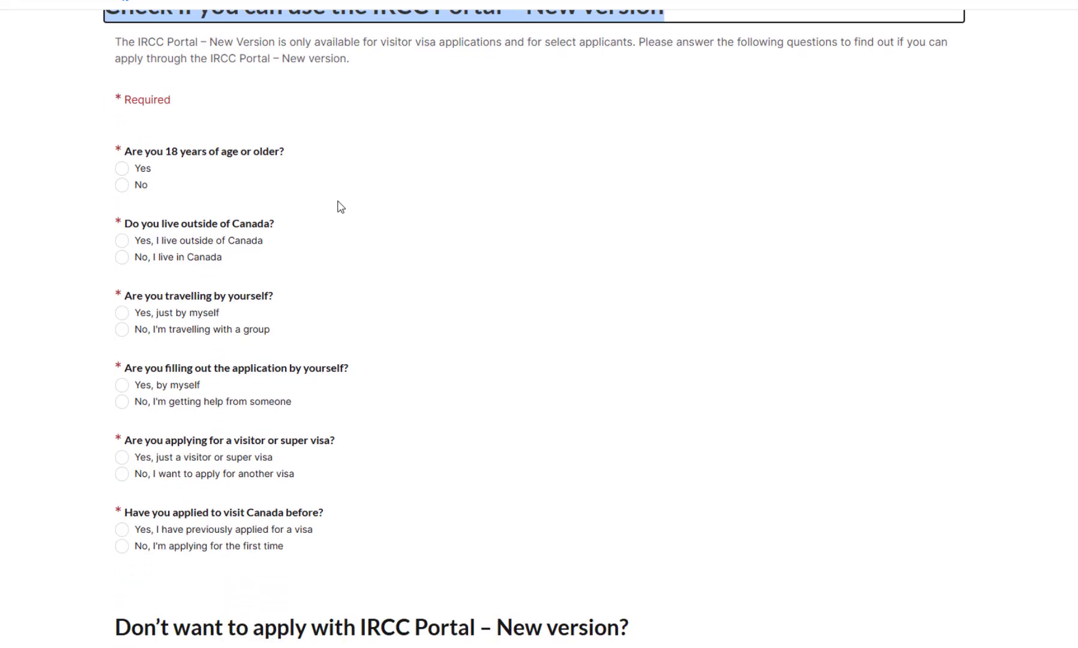
click(215, 58)
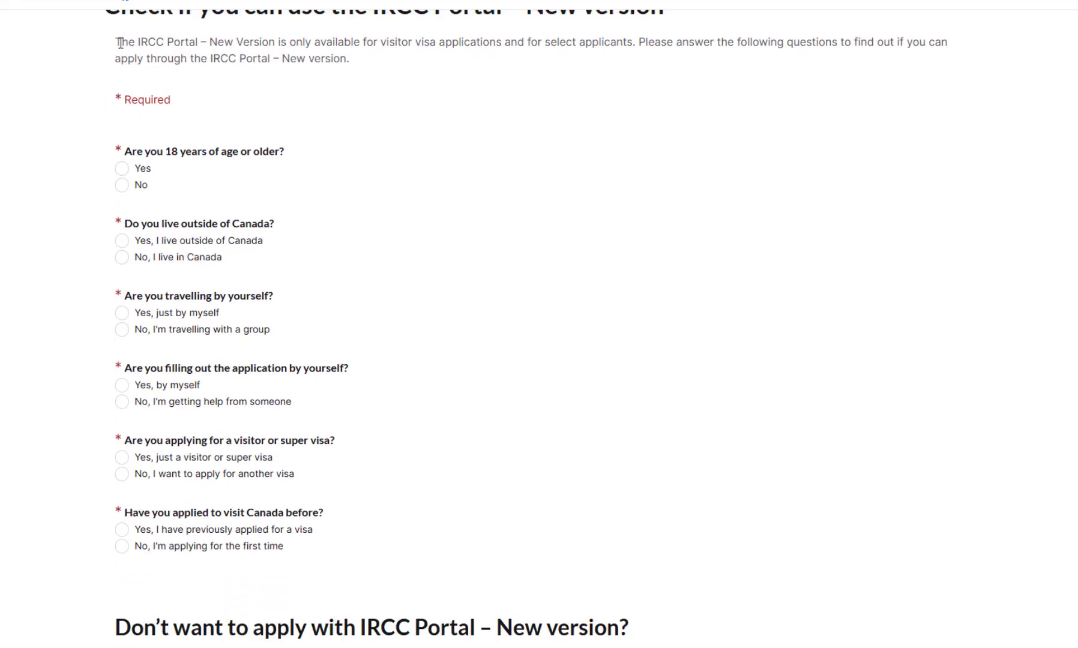
drag(120, 42, 368, 60)
click(374, 67)
Answer Yes to each eligibility question, mark it a first application, and submit.
click(122, 169)
click(123, 241)
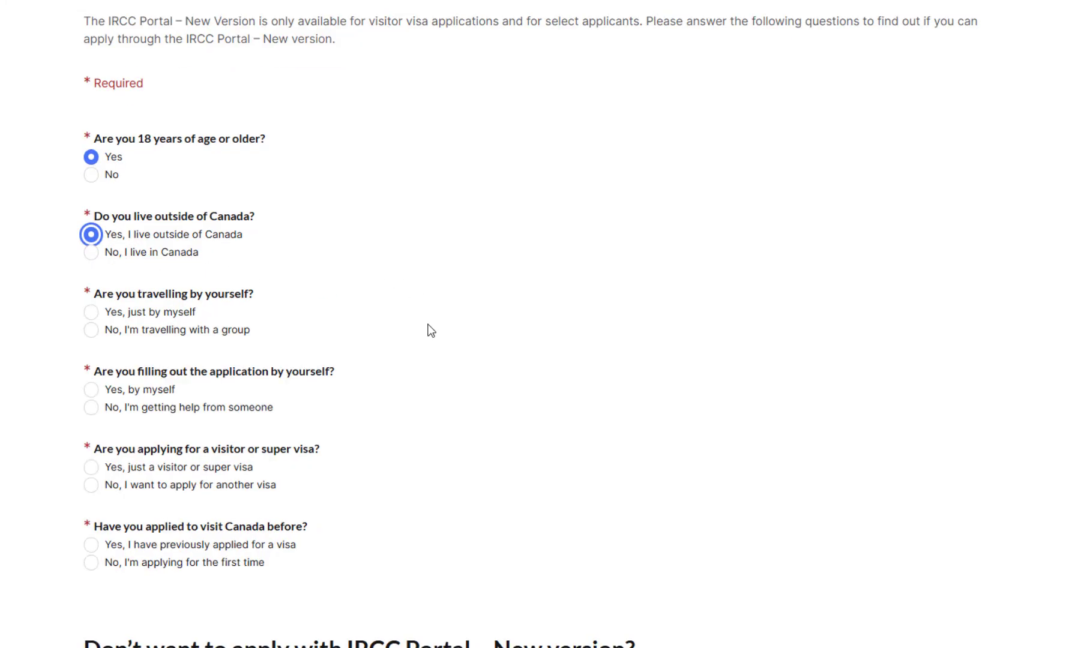
click(92, 313)
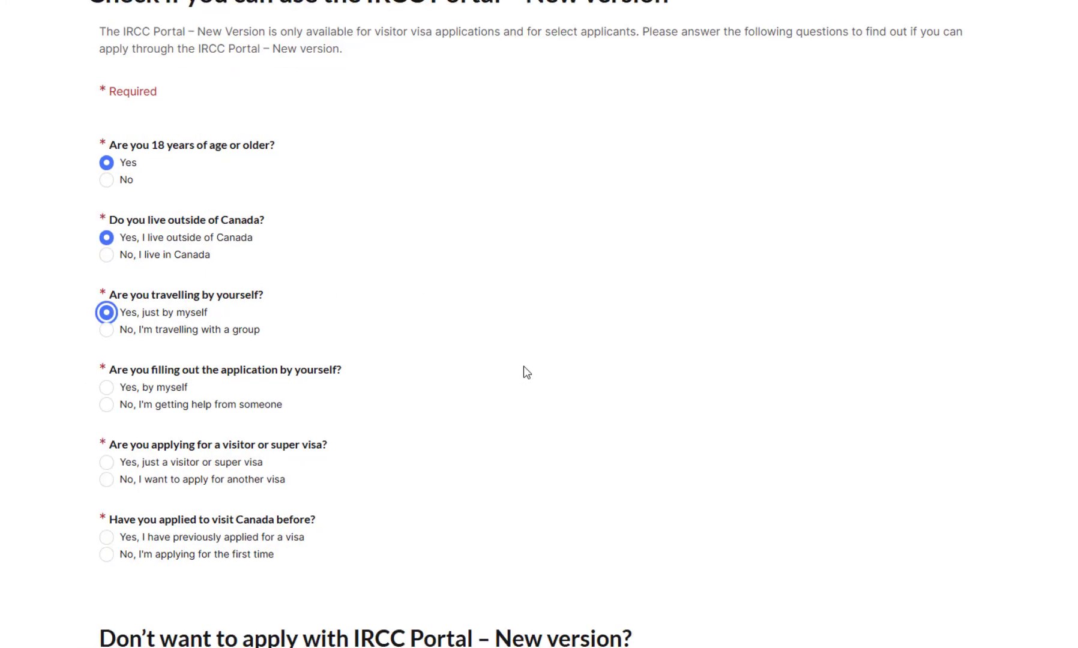
scroll(527, 363, down, 2)
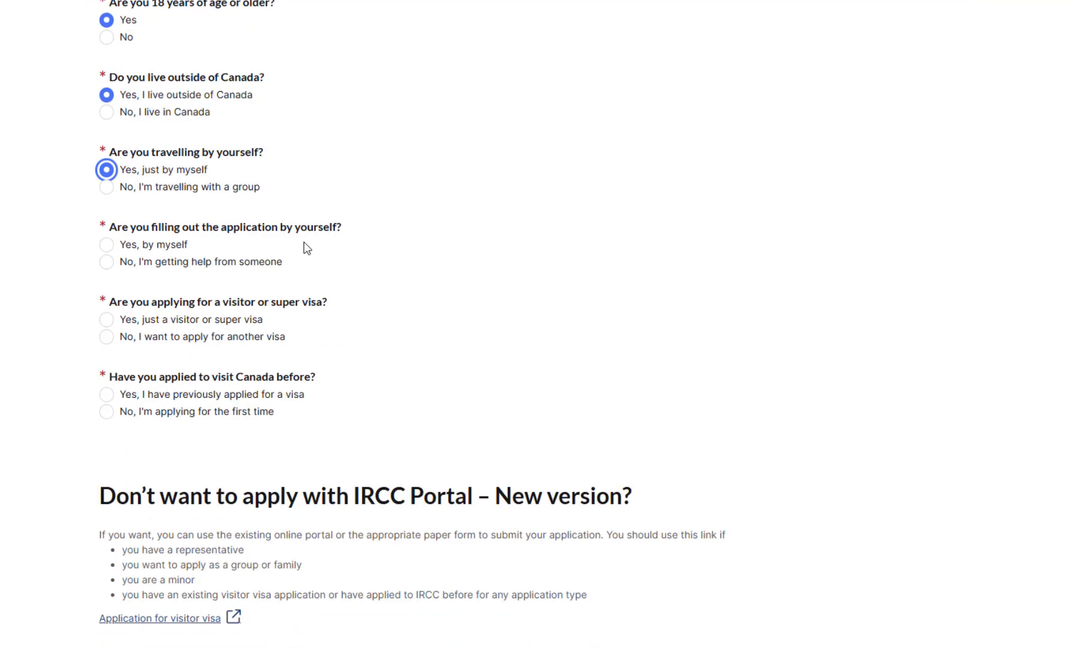
click(129, 246)
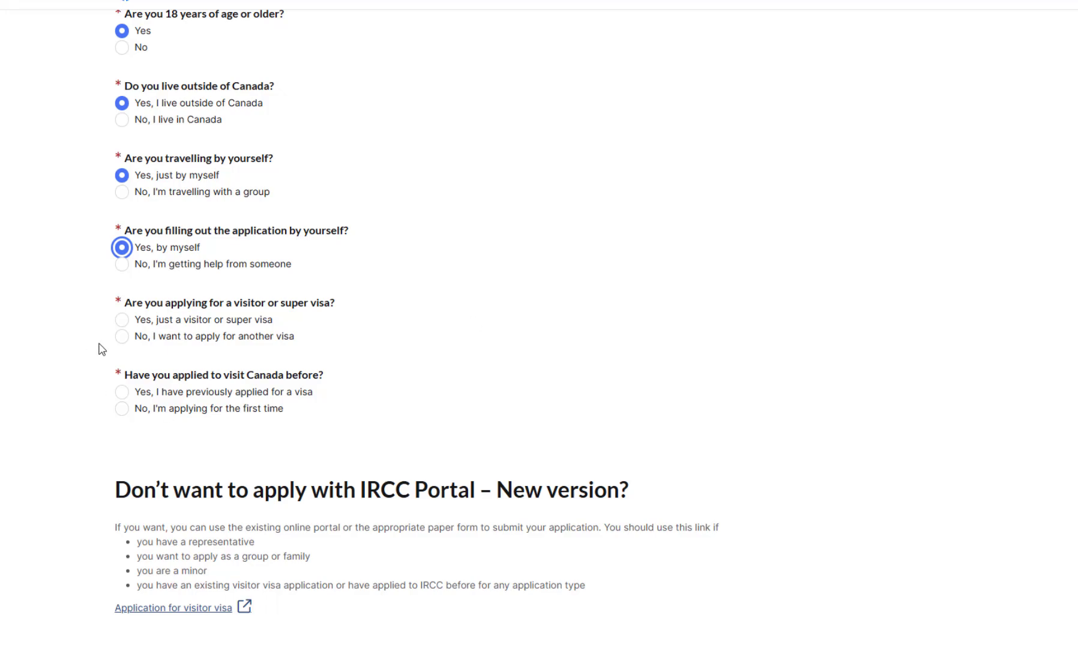
click(123, 320)
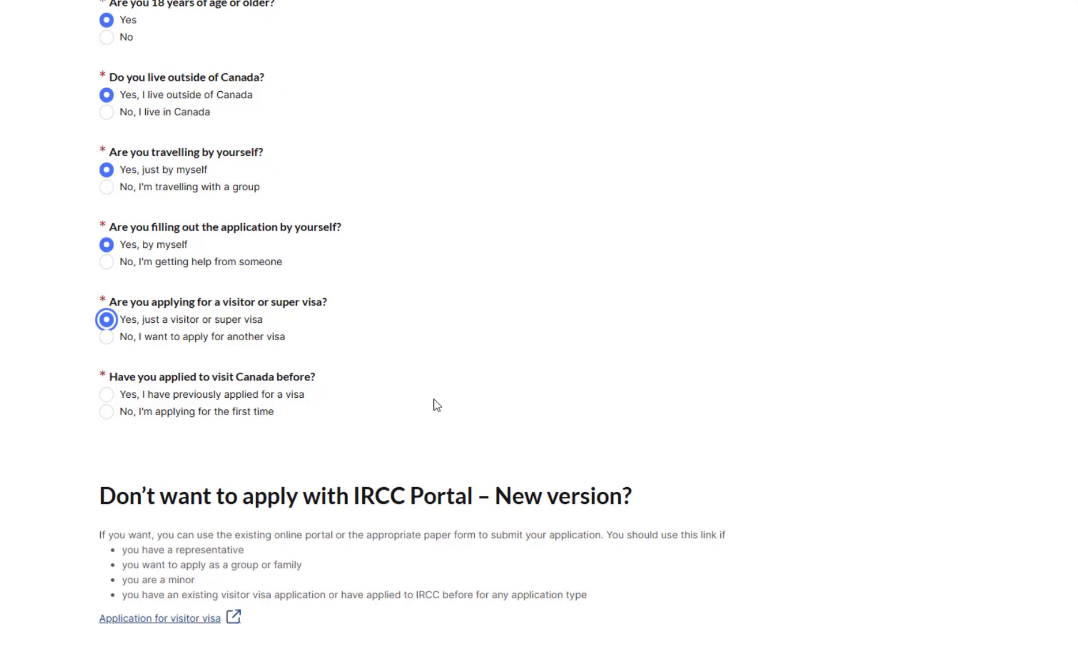
click(107, 413)
scroll(522, 357, down, 2)
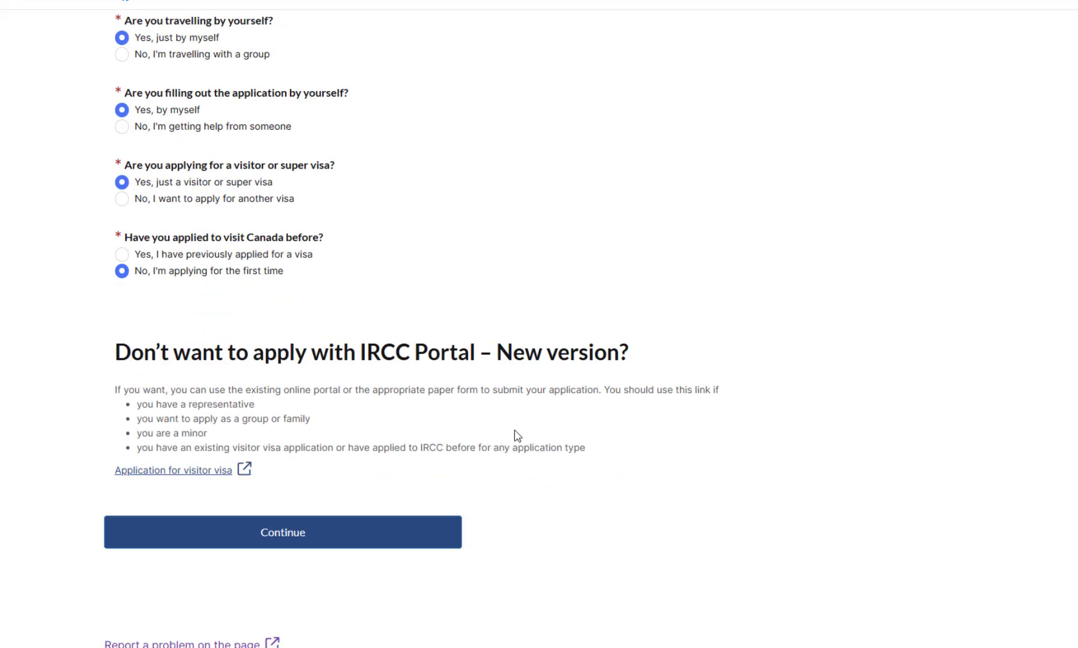
scroll(513, 436, down, 1)
click(307, 520)
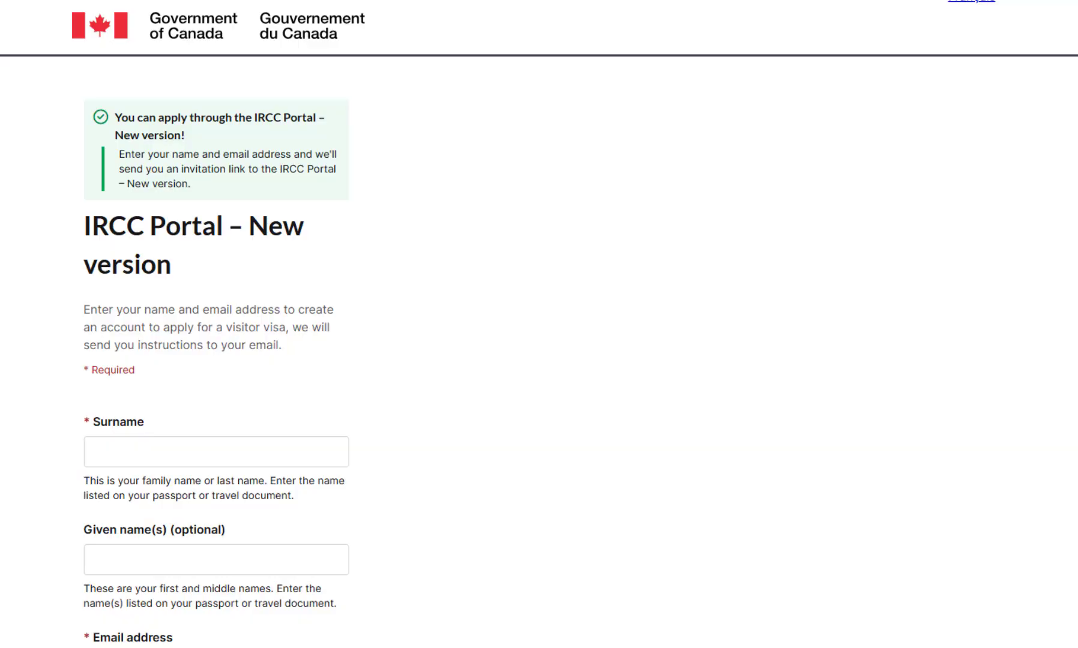
Enter the applicant's surname, given names and email address, and request the invitation link.
scroll(557, 334, down, 3)
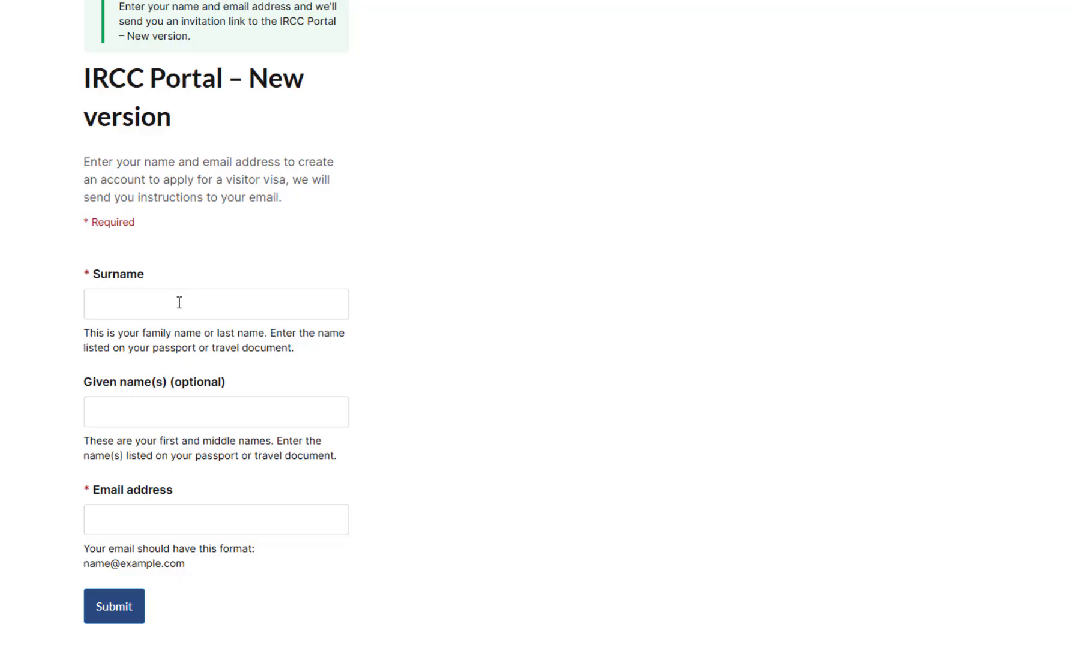
click(179, 303)
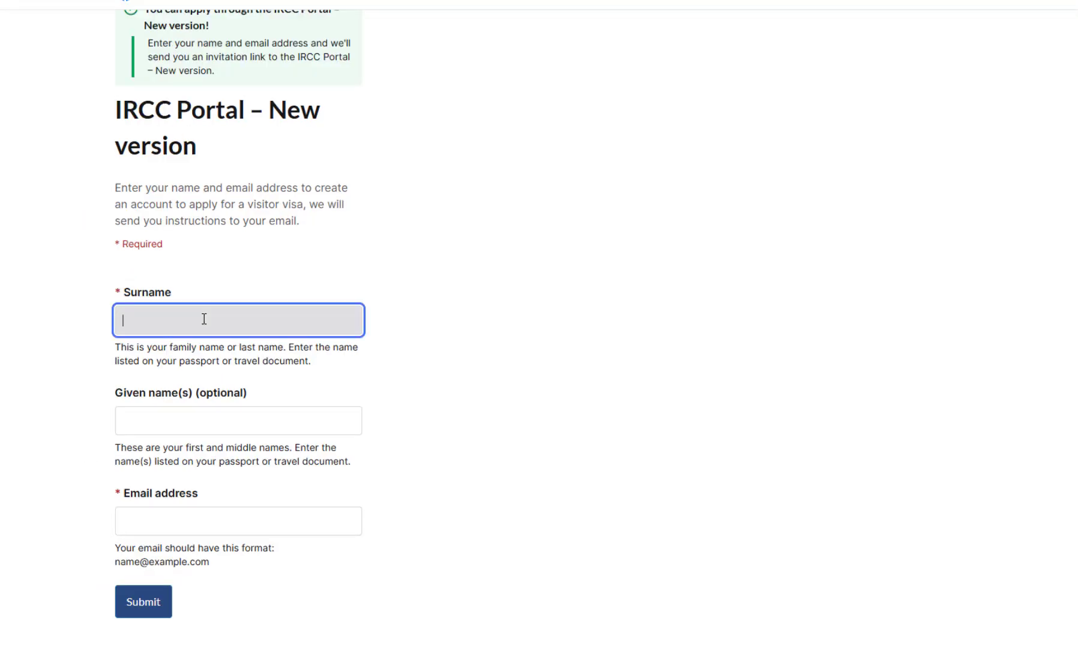
text(explore)
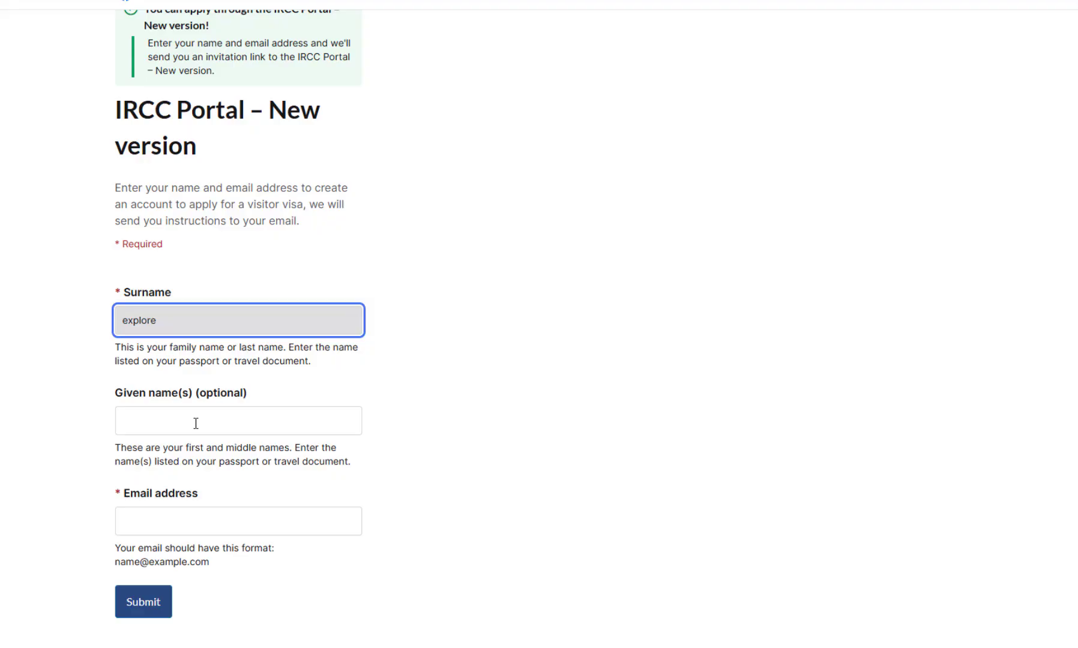
click(196, 423)
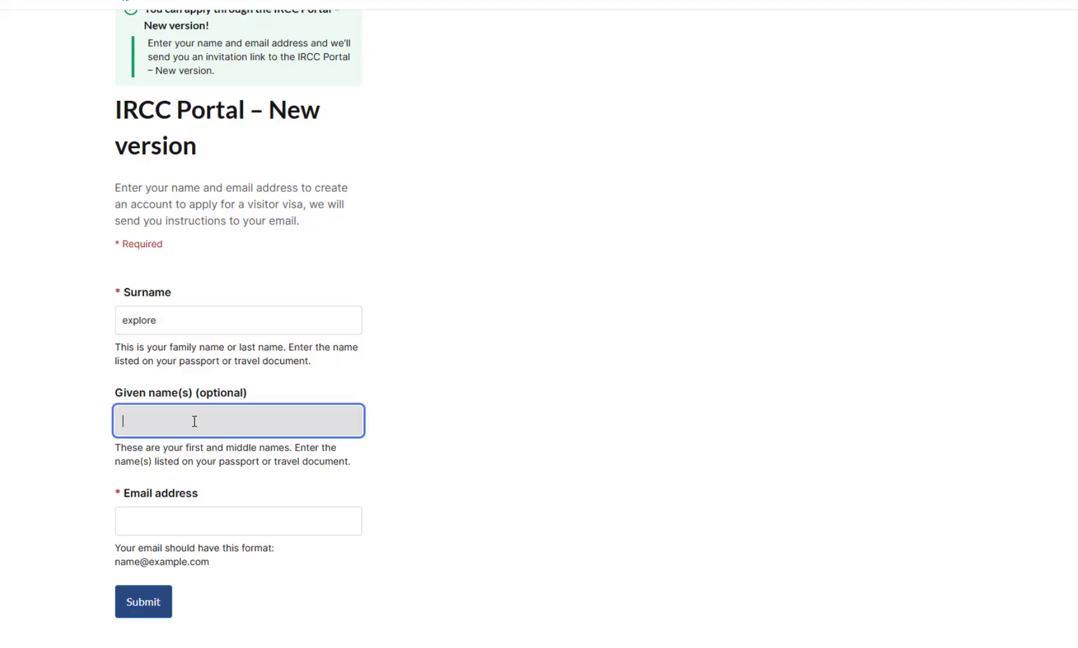
text(Canada immigration)
click(155, 517)
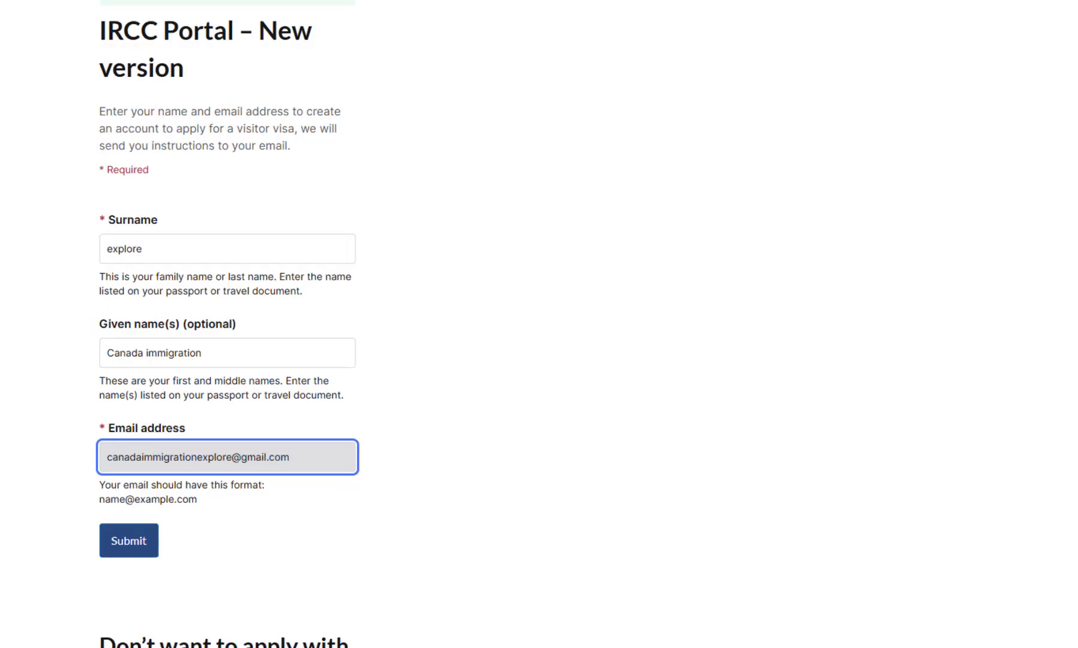
click(127, 546)
scroll(390, 513, down, 4)
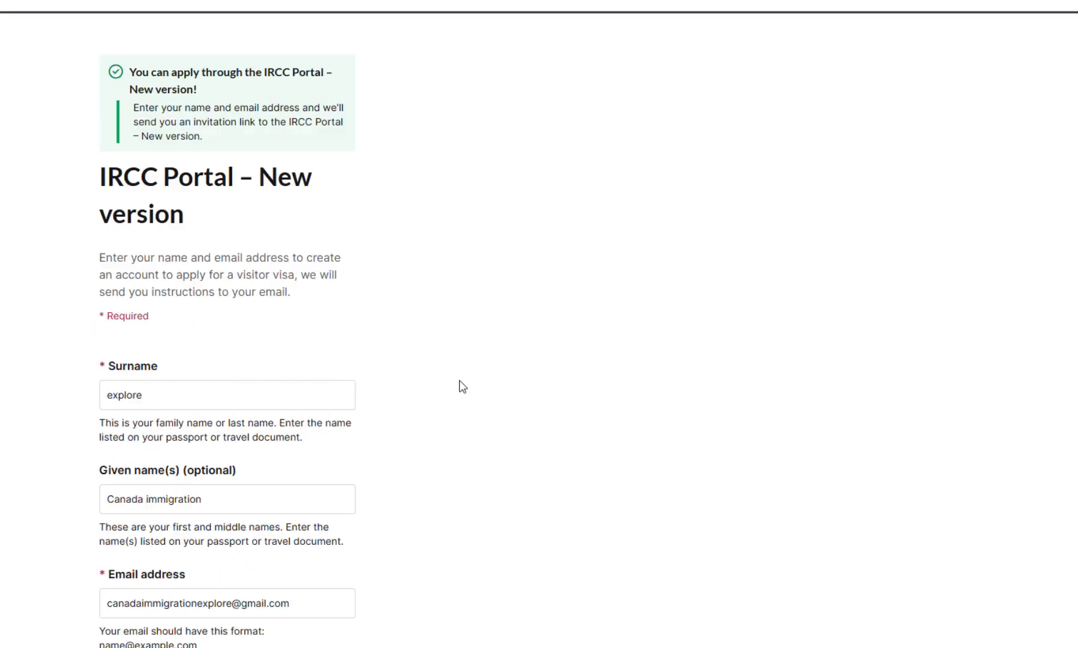
scroll(462, 386, down, 2)
click(144, 401)
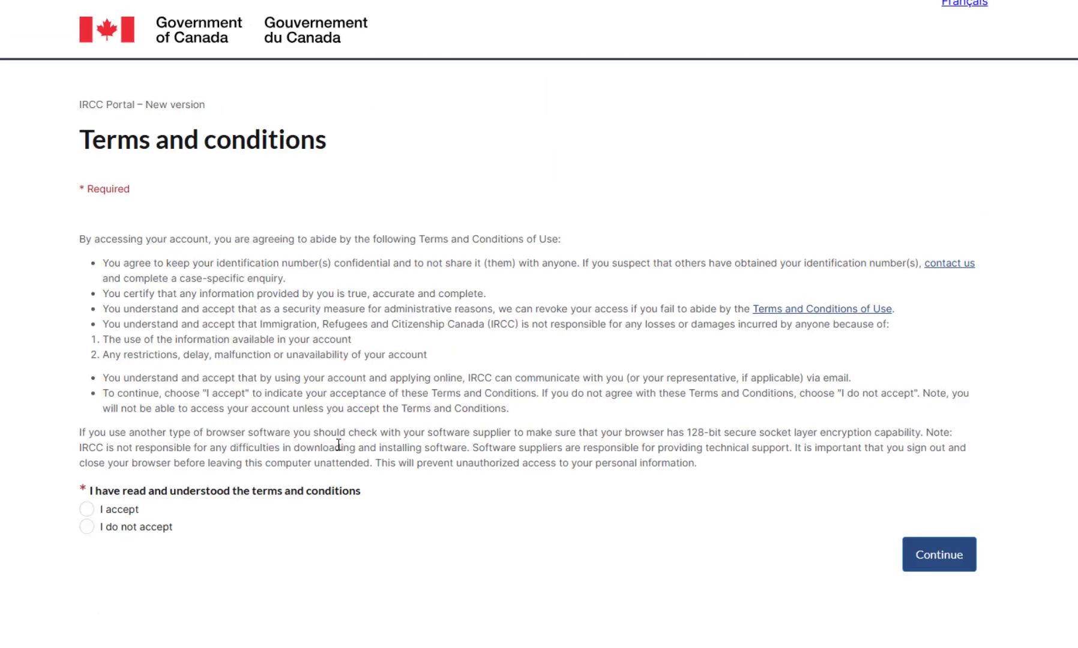
Select 'I accept' for the terms and conditions and continue to account creation.
drag(80, 141, 328, 142)
click(382, 407)
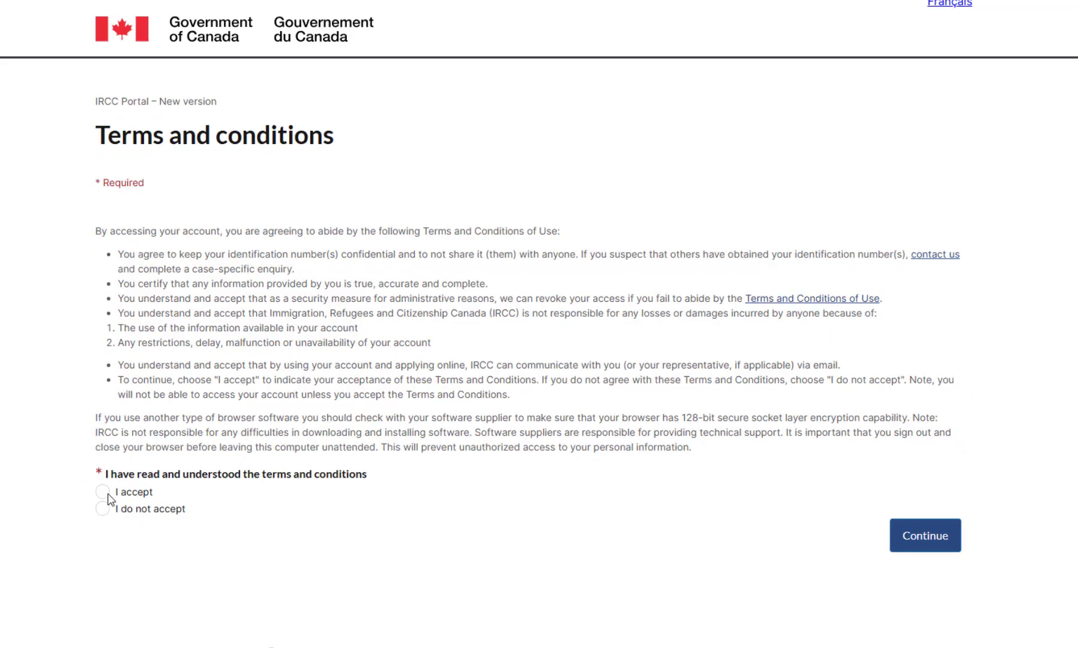
click(108, 500)
click(925, 544)
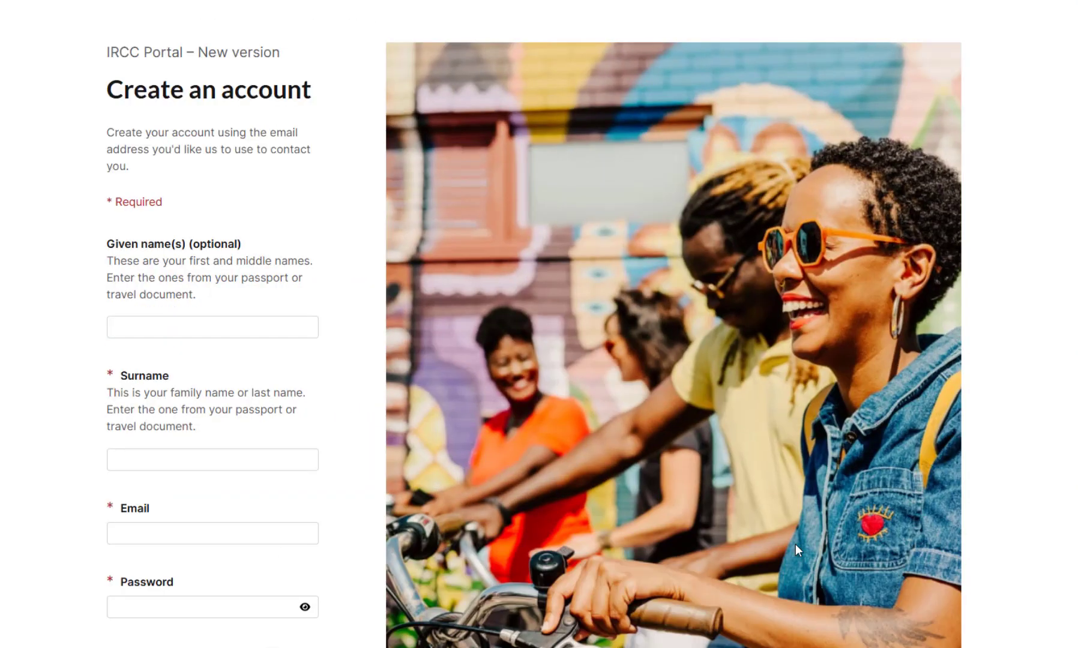
Fill in the account surname, email address, password and its confirmation.
click(126, 459)
text(Explore)
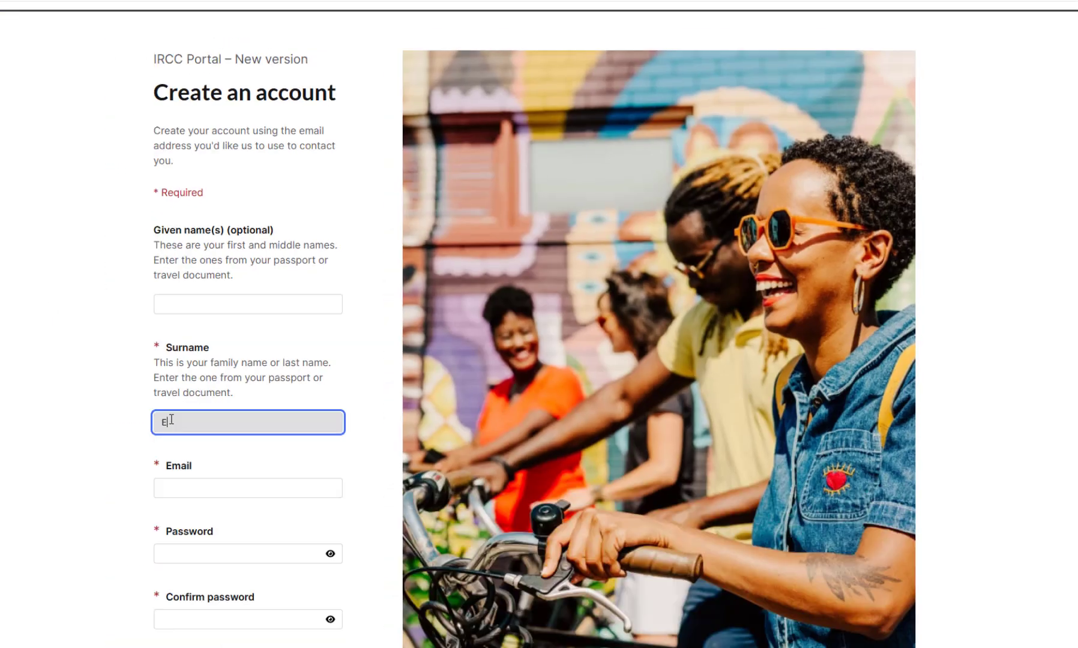
scroll(70, 418, down, 3)
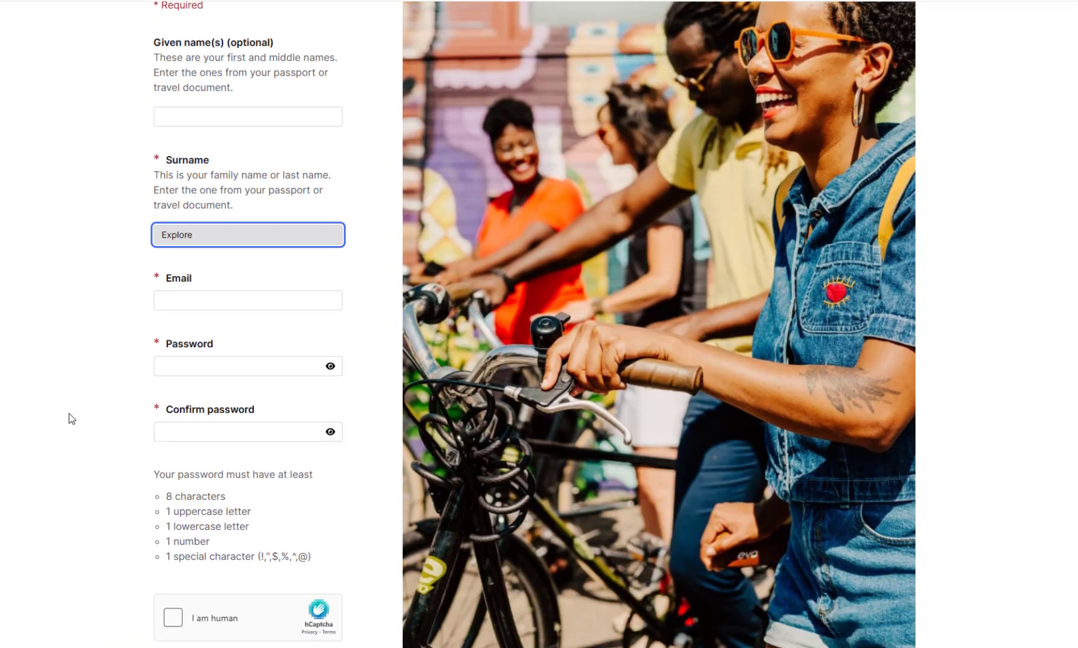
click(186, 300)
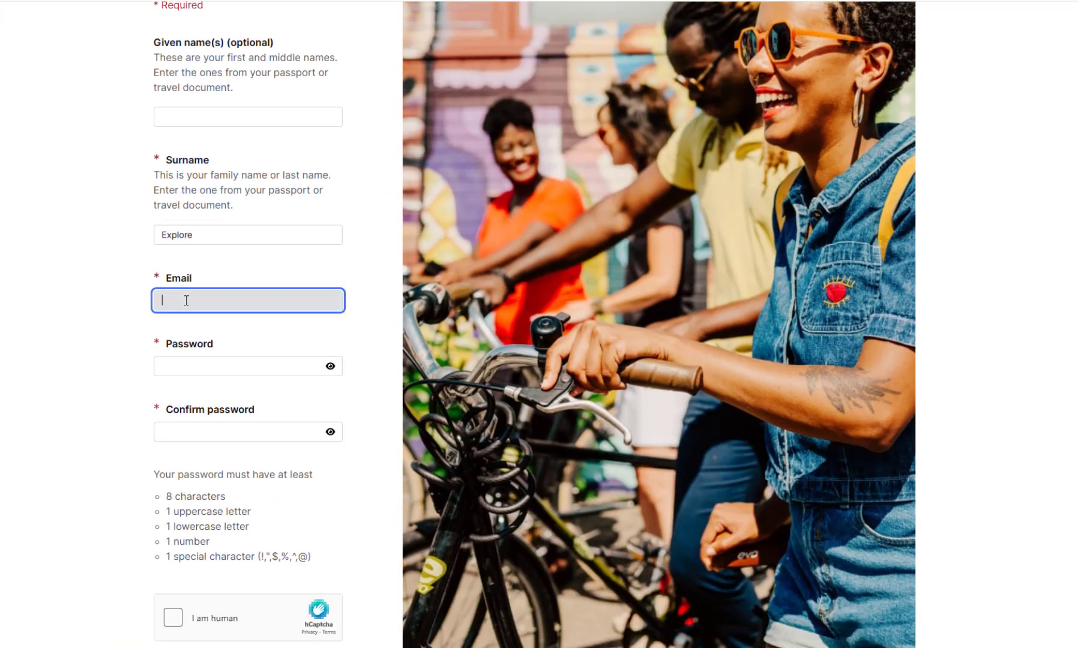
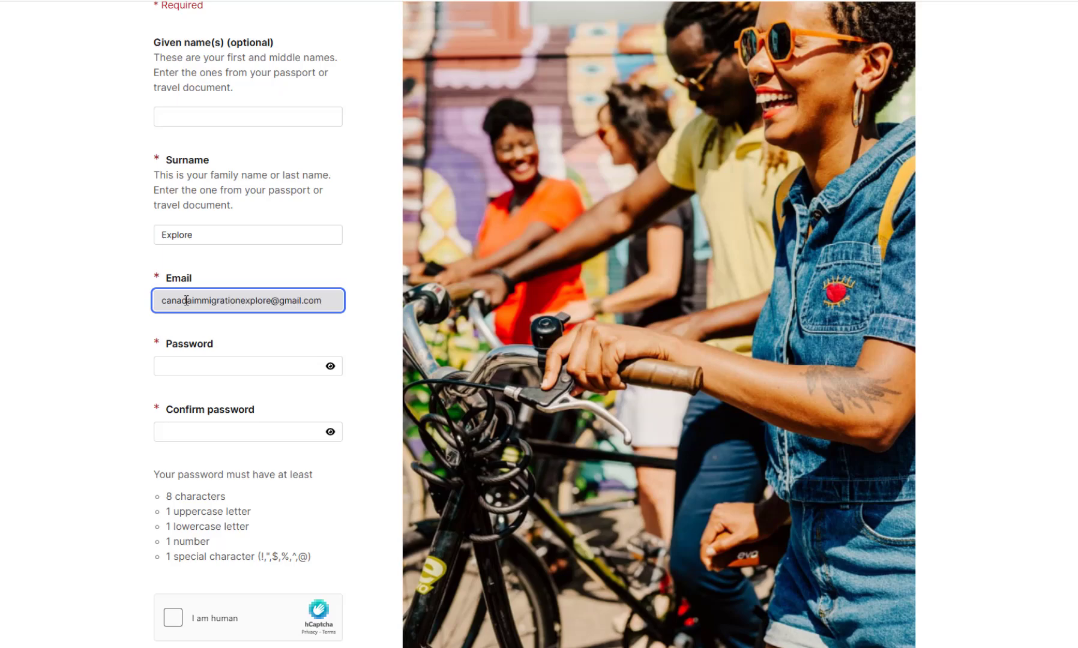
click(204, 367)
text(******)
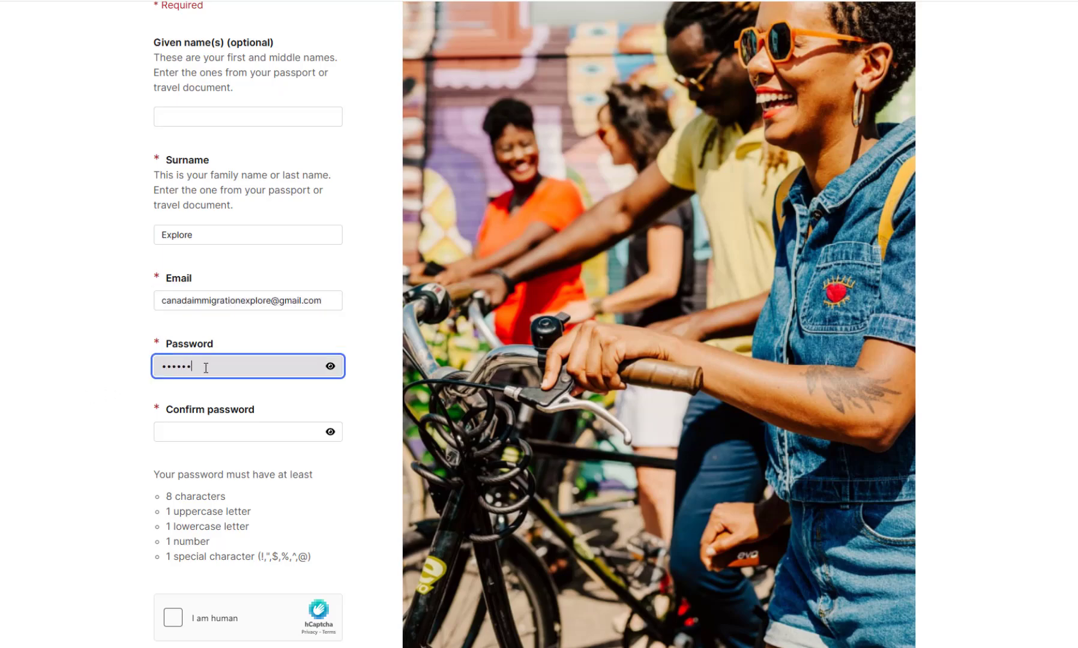
click(202, 424)
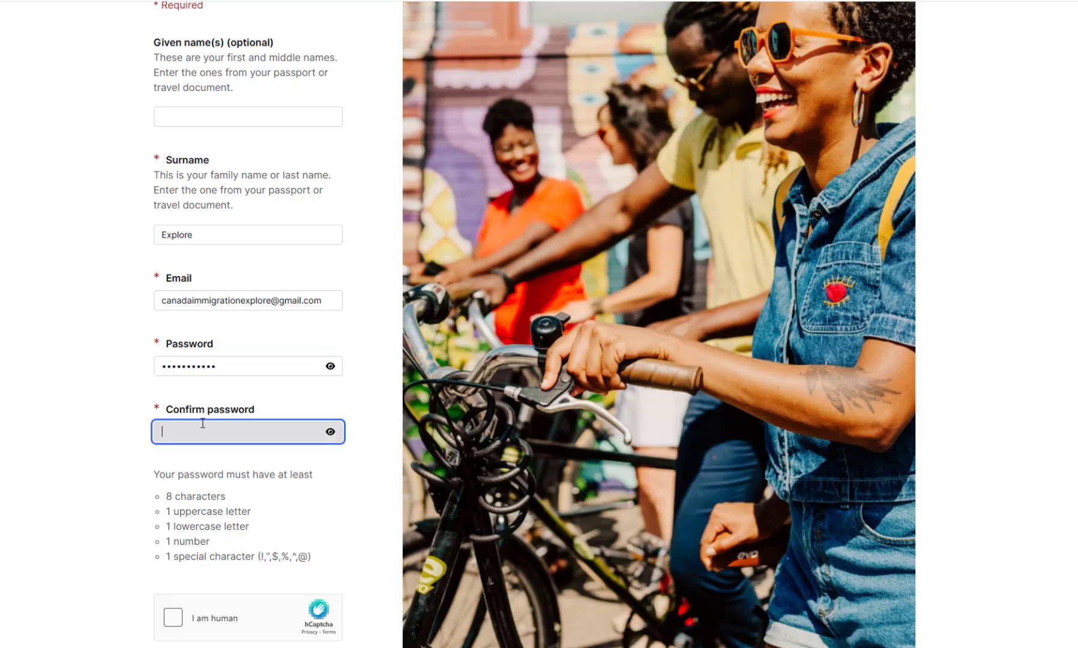
text(**********)
Tick the hCaptcha 'I am human' box and create the account.
scroll(93, 470, down, 1)
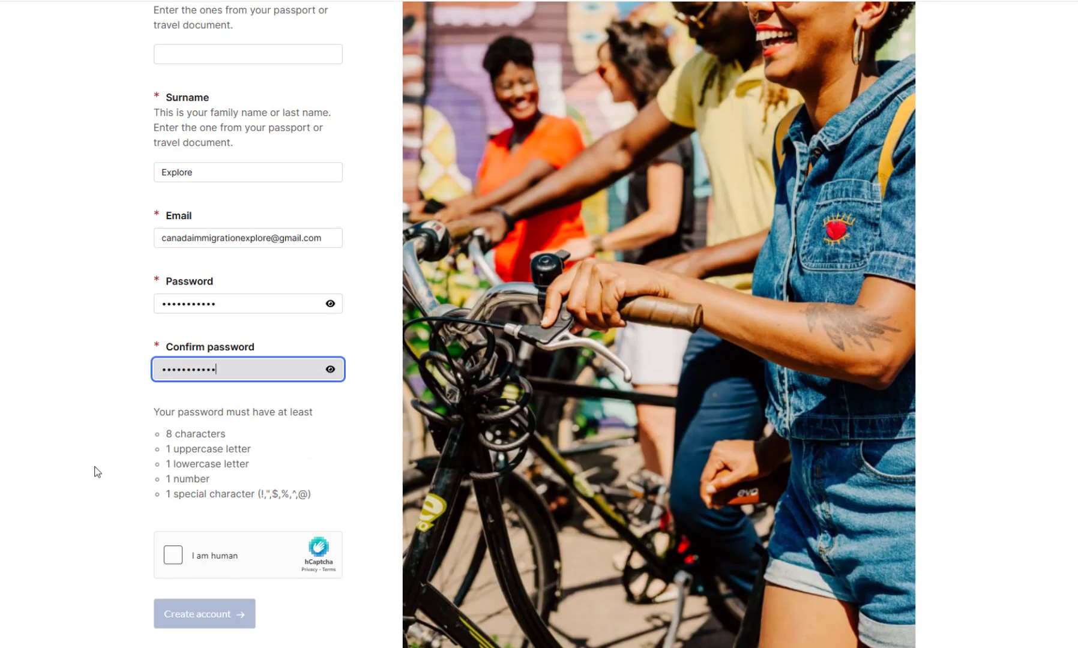
click(183, 412)
scroll(157, 490, down, 1)
click(173, 493)
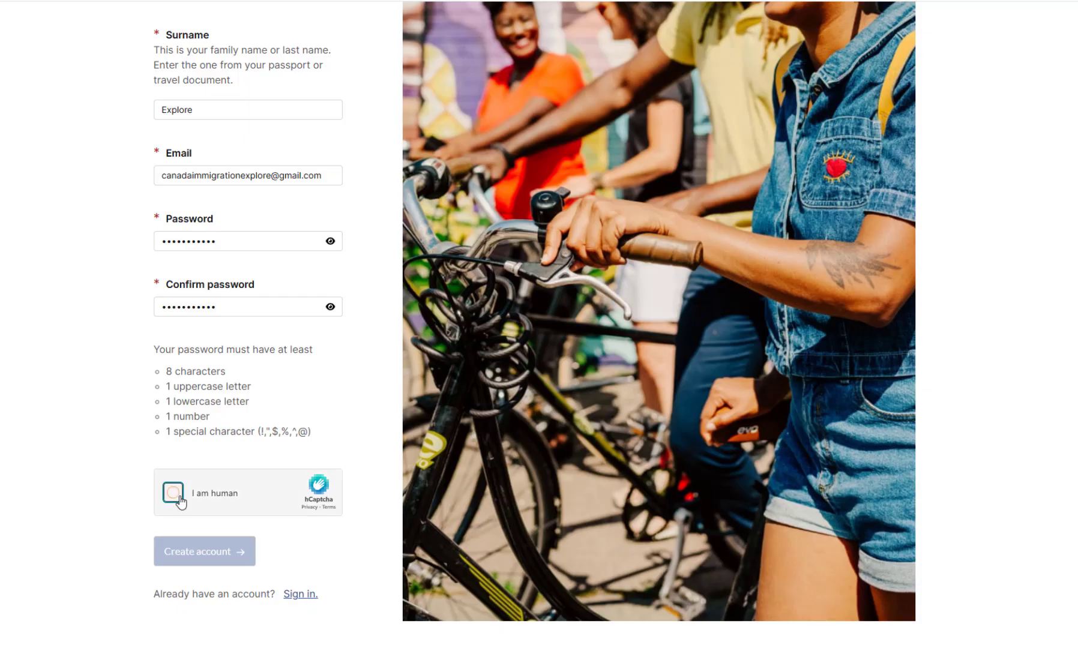
scroll(64, 446, down, 1)
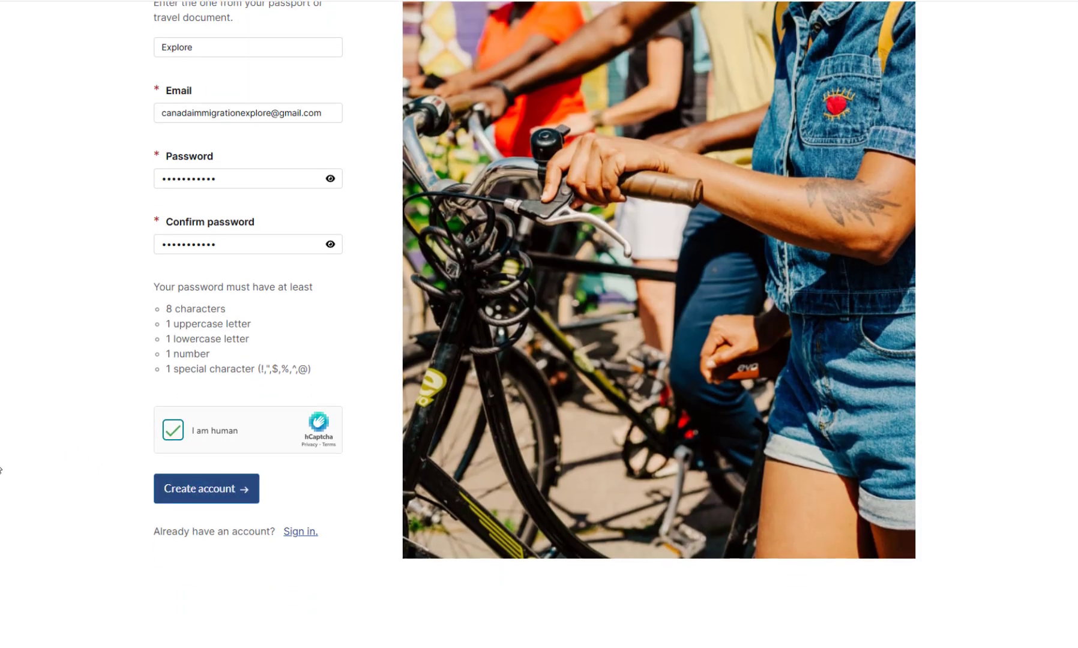
click(164, 497)
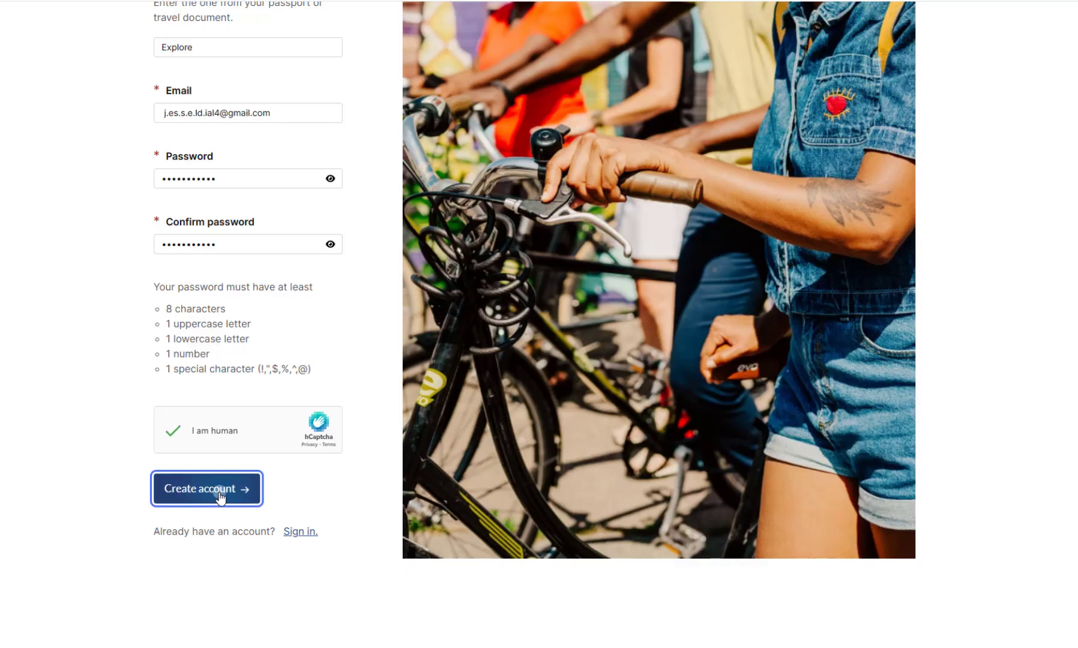
scroll(976, 287, down, 2)
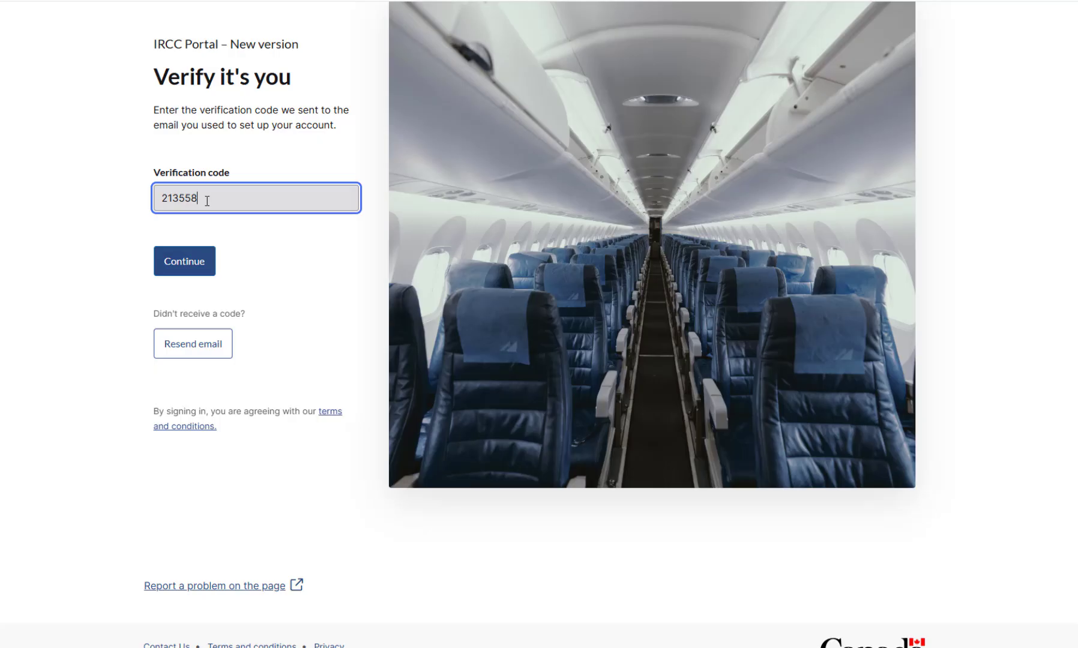
Submit the emailed verification code, then visit Messages, Profile and Applications.
click(202, 265)
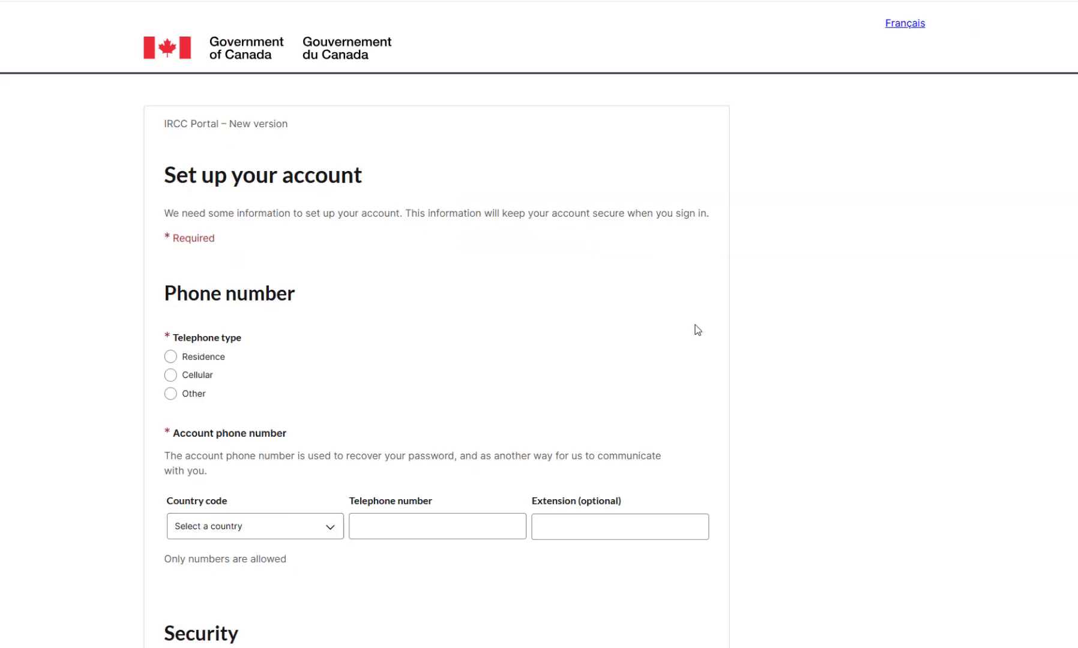
scroll(697, 328, down, 2)
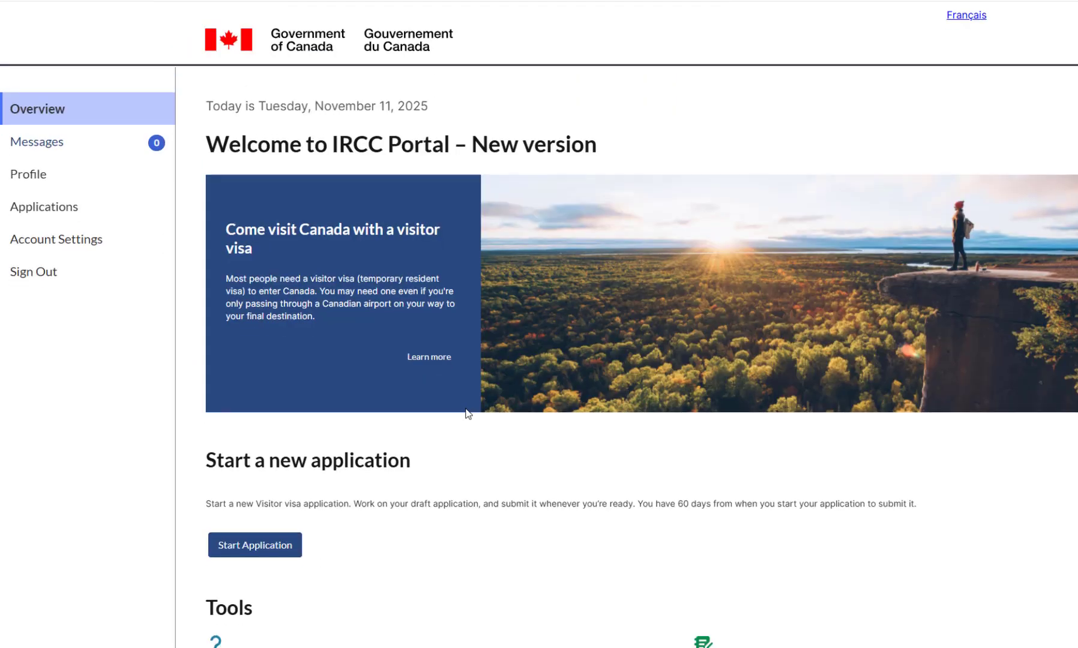
scroll(465, 414, down, 4)
click(37, 74)
click(46, 183)
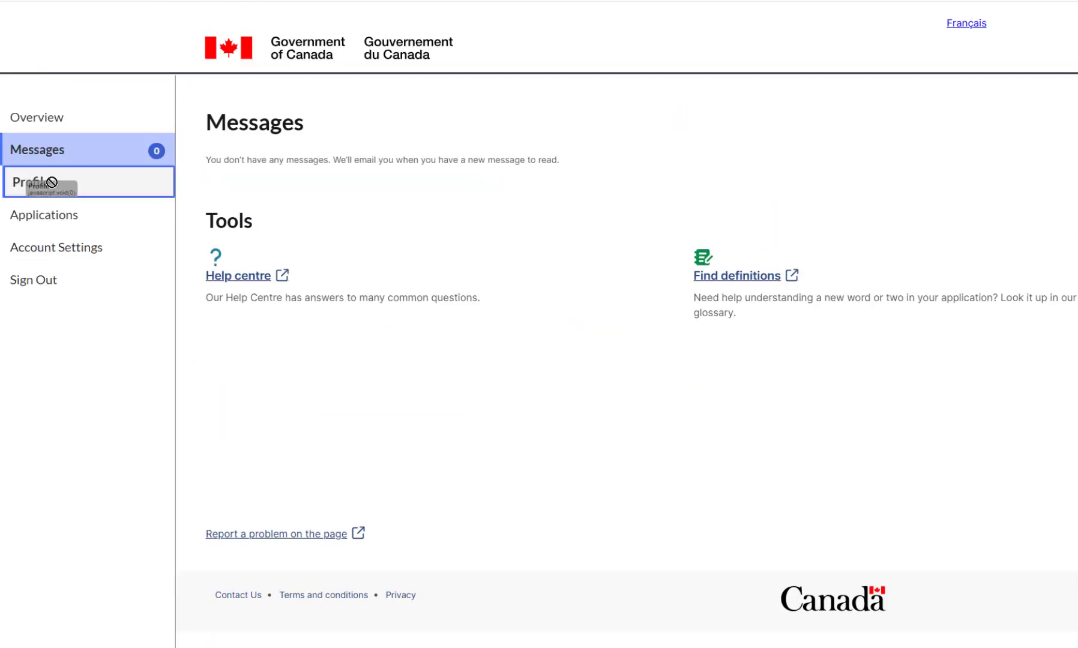
click(80, 219)
scroll(515, 300, down, 2)
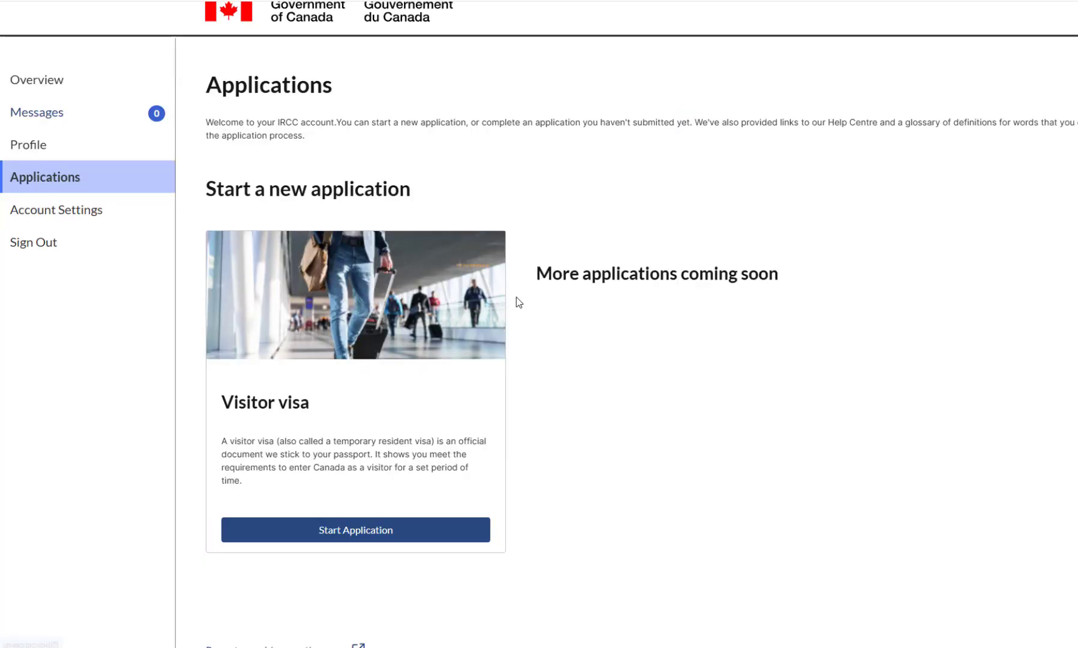